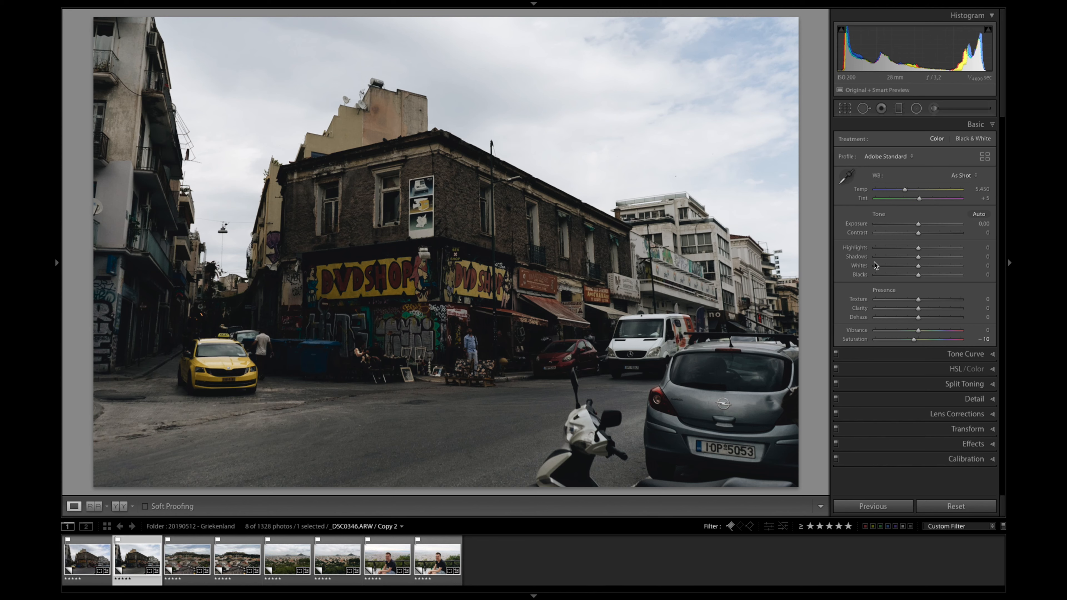
# Step: Set Exposure to +1.45, Highlights to −100 and Whites to −53 on the DVD shop street photo
pyautogui.click(932, 227)
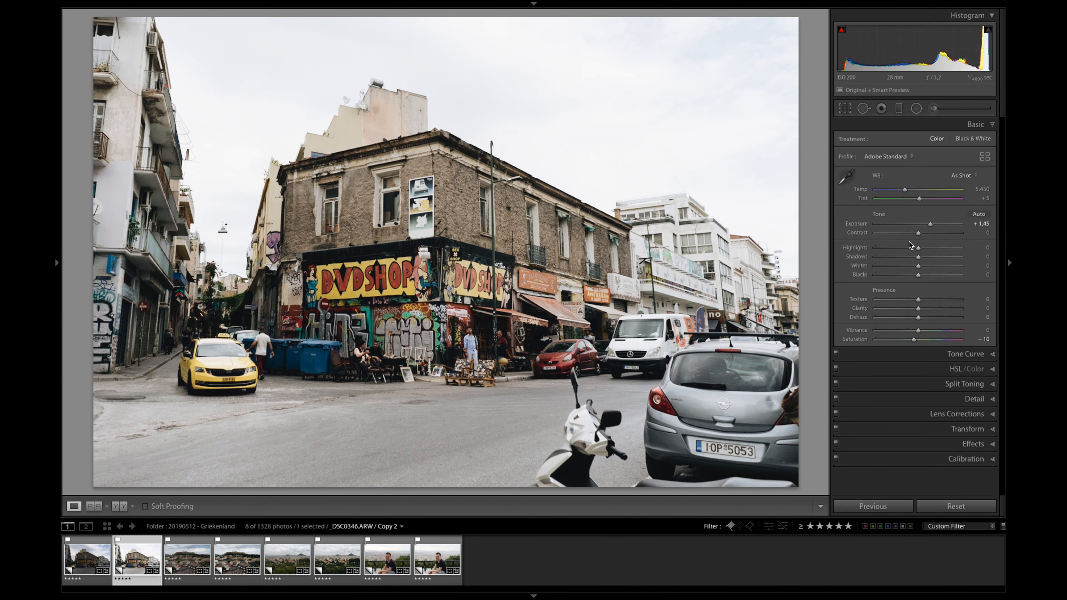
pyautogui.click(886, 250)
pyautogui.moveTo(886, 251); pyautogui.dragTo(859, 253)
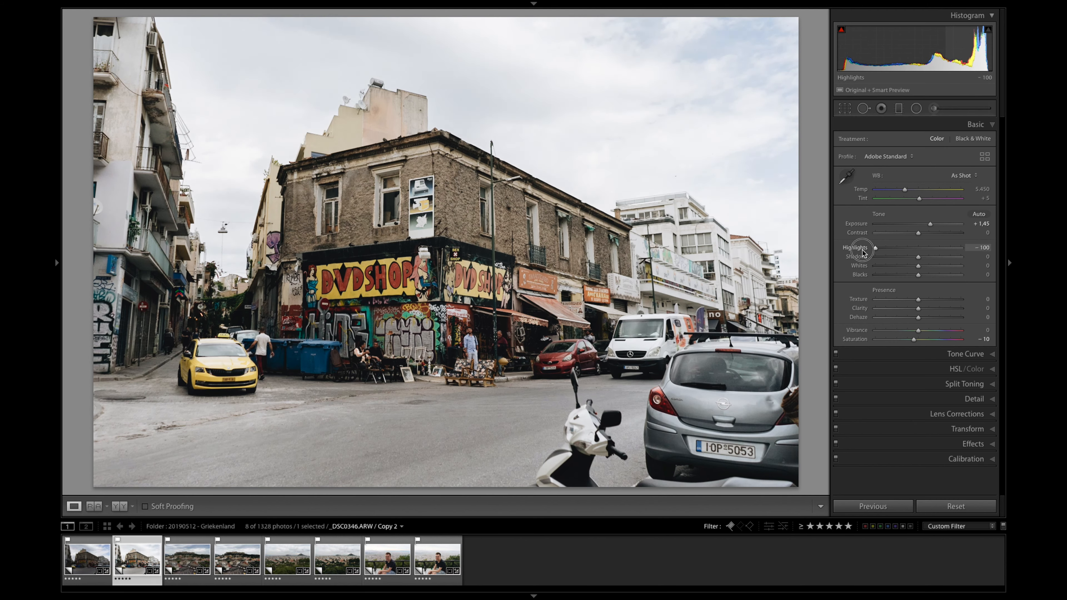
pyautogui.click(896, 266)
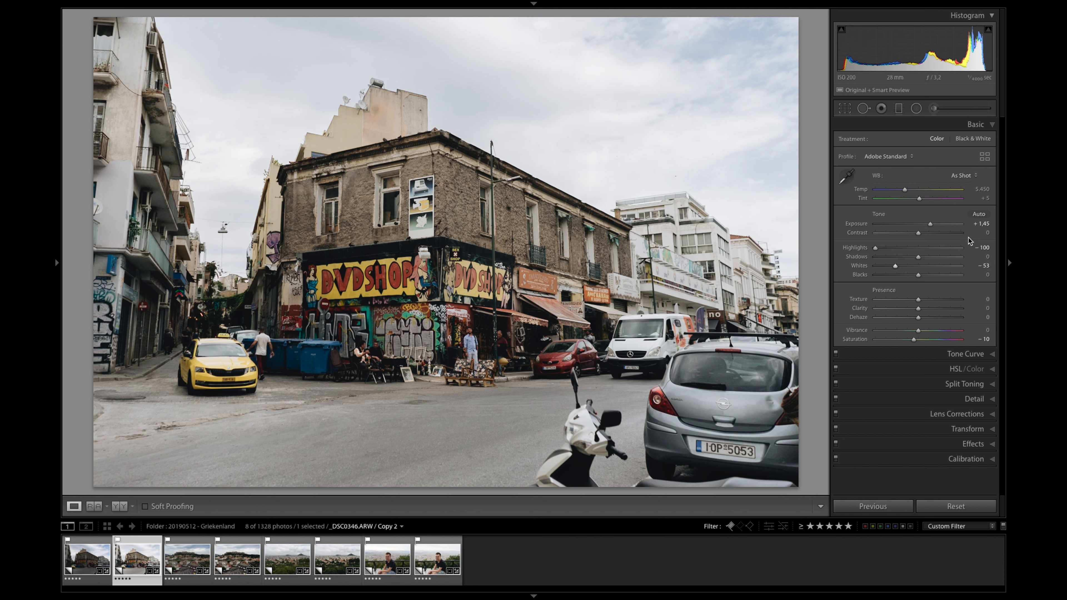
# Step: Reduce the street photo's Exposure to +1.15, set Blacks to −10 and warm the Temp to 5,550
pyautogui.press('Down')
pyautogui.press('Down')
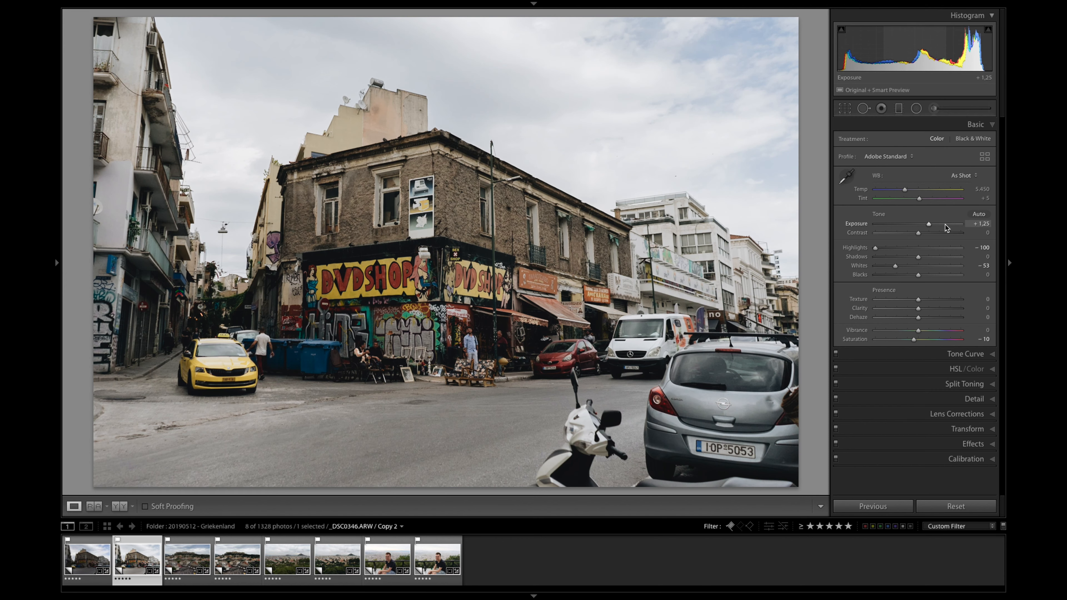
pyautogui.press('Down')
pyautogui.press('Up')
pyautogui.press('Up')
pyautogui.press('Down')
pyautogui.press('Down')
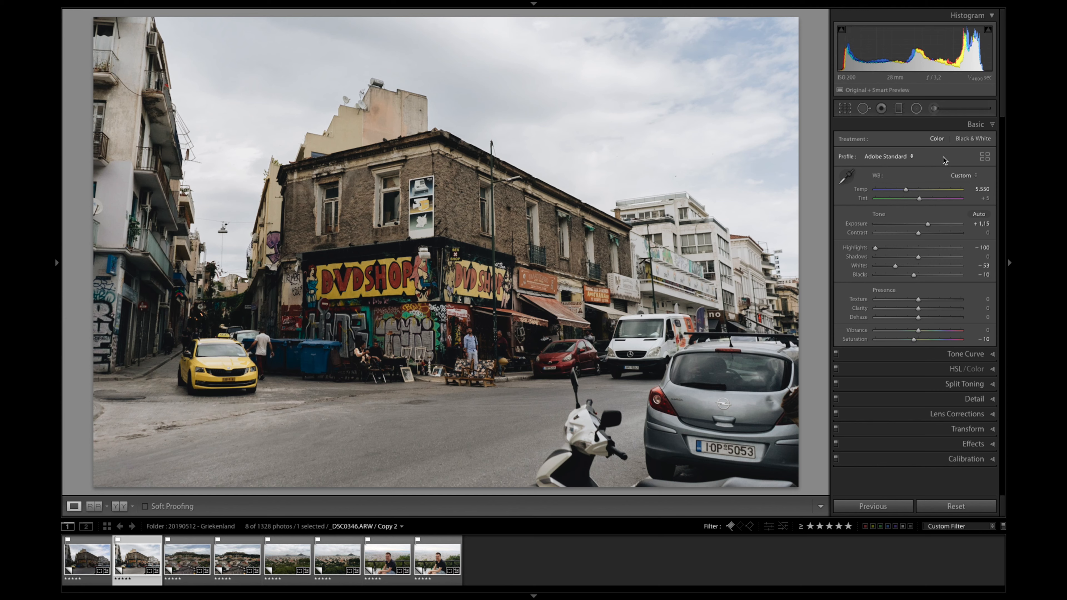
# Step: Compare the Adobe Color and Adobe Standard profiles on the street photo and apply Adobe Color
pyautogui.click(869, 158)
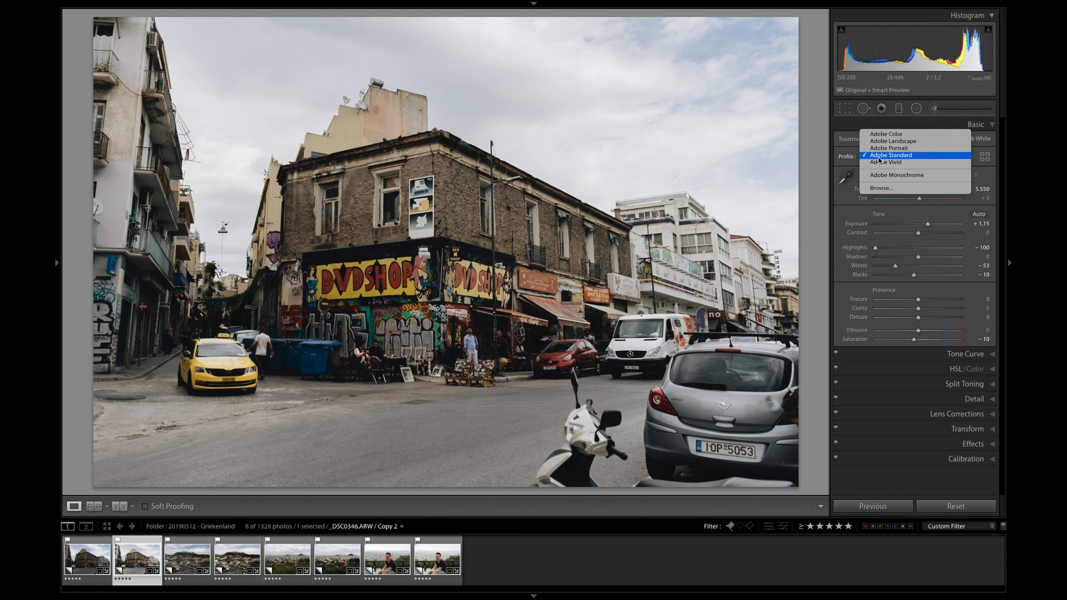
pyautogui.click(879, 135)
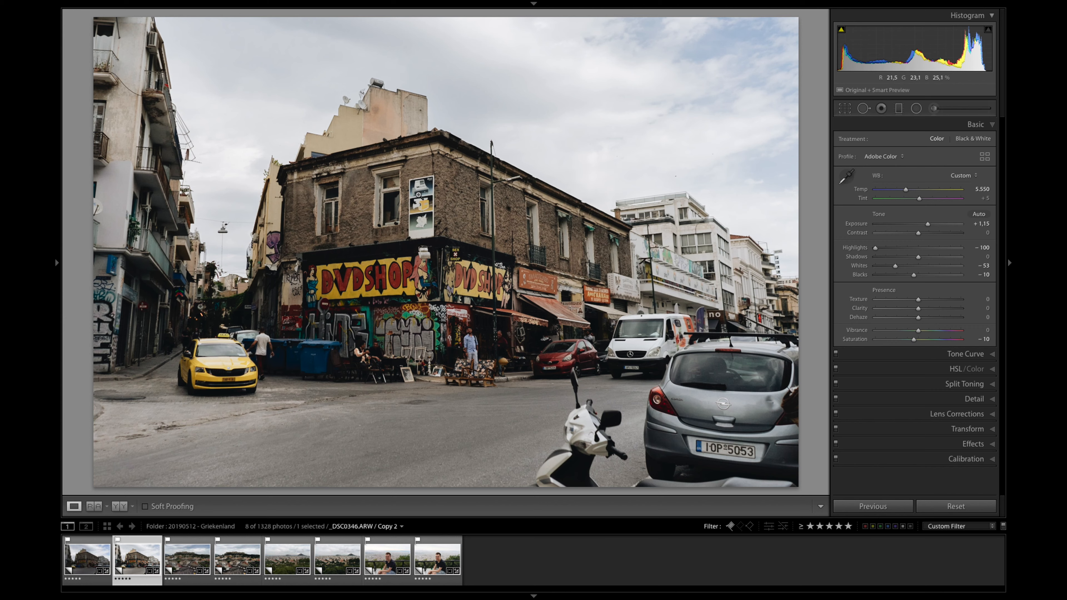
pyautogui.click(884, 156)
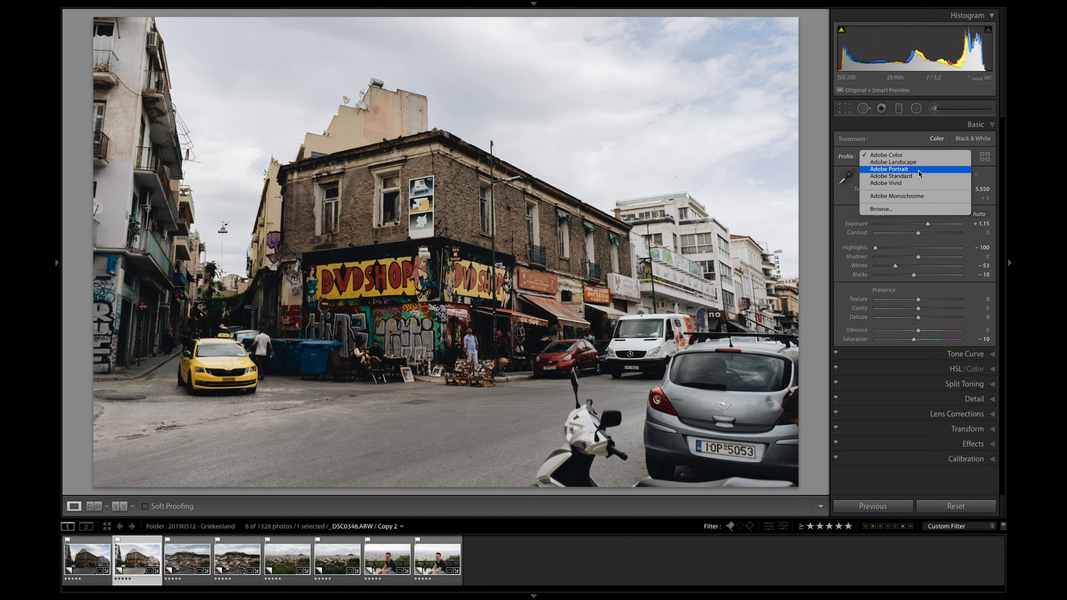
pyautogui.click(902, 155)
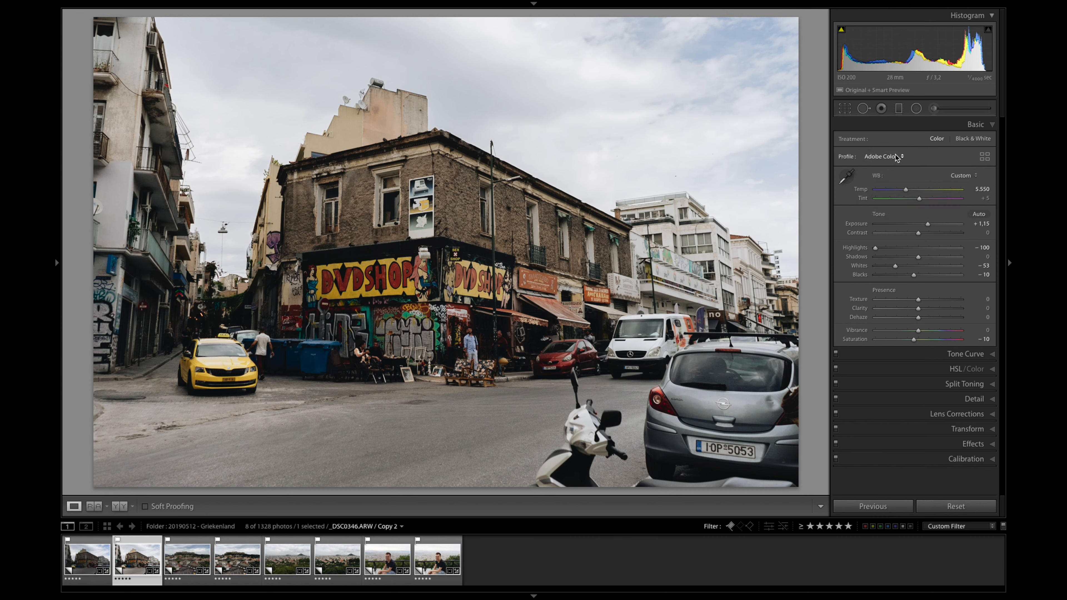
pyautogui.click(899, 158)
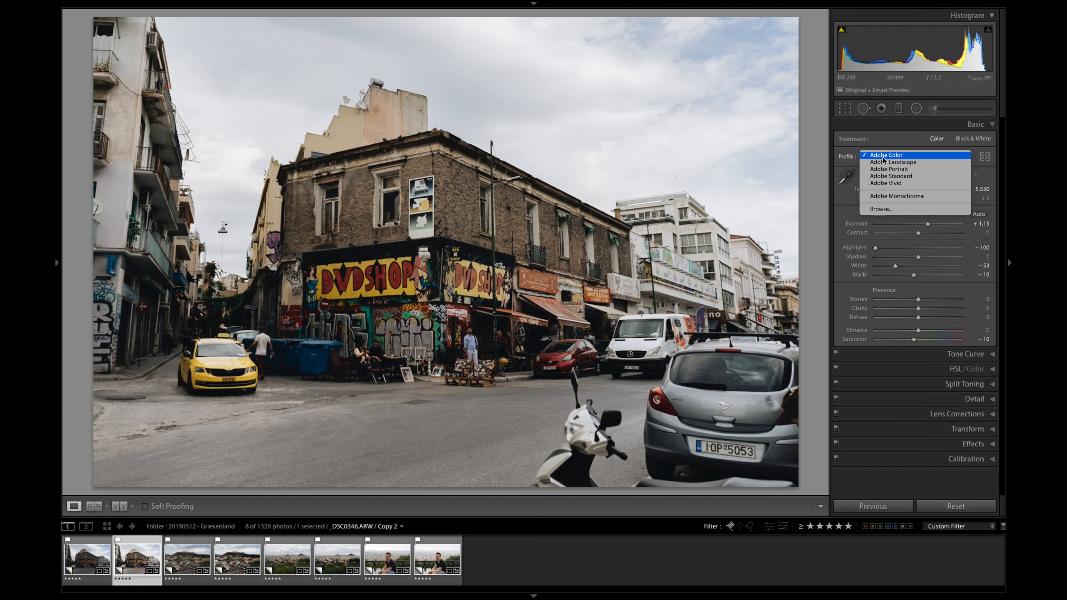
pyautogui.click(915, 176)
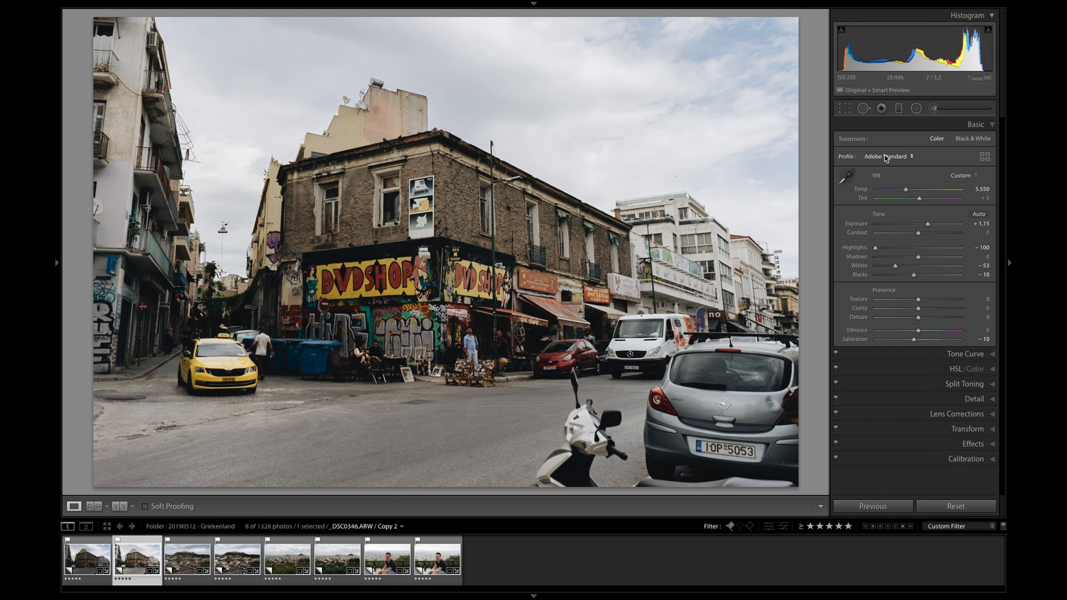
pyautogui.click(886, 157)
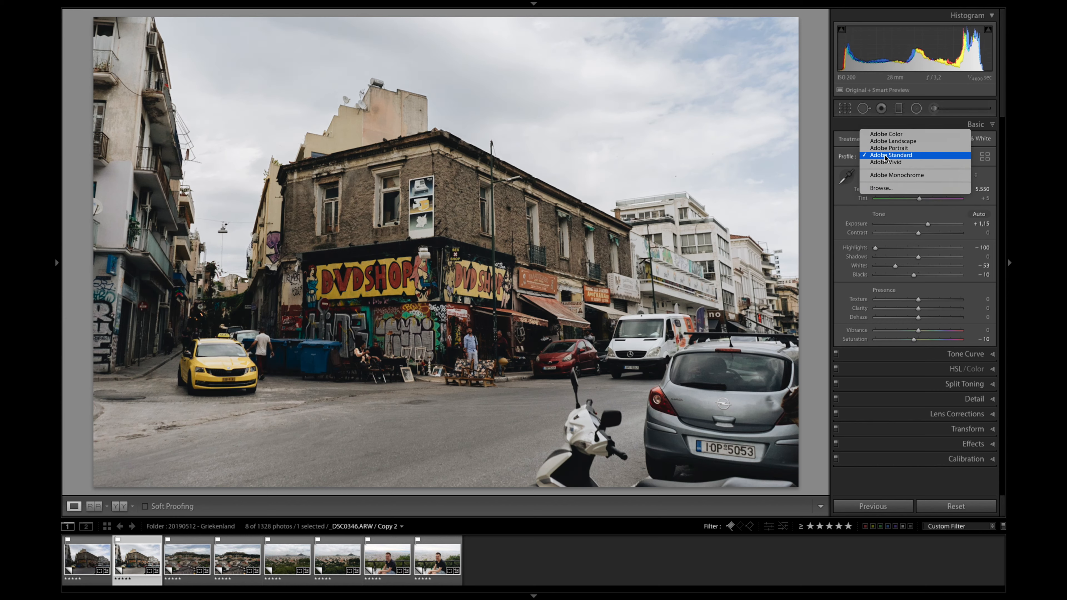
pyautogui.click(918, 137)
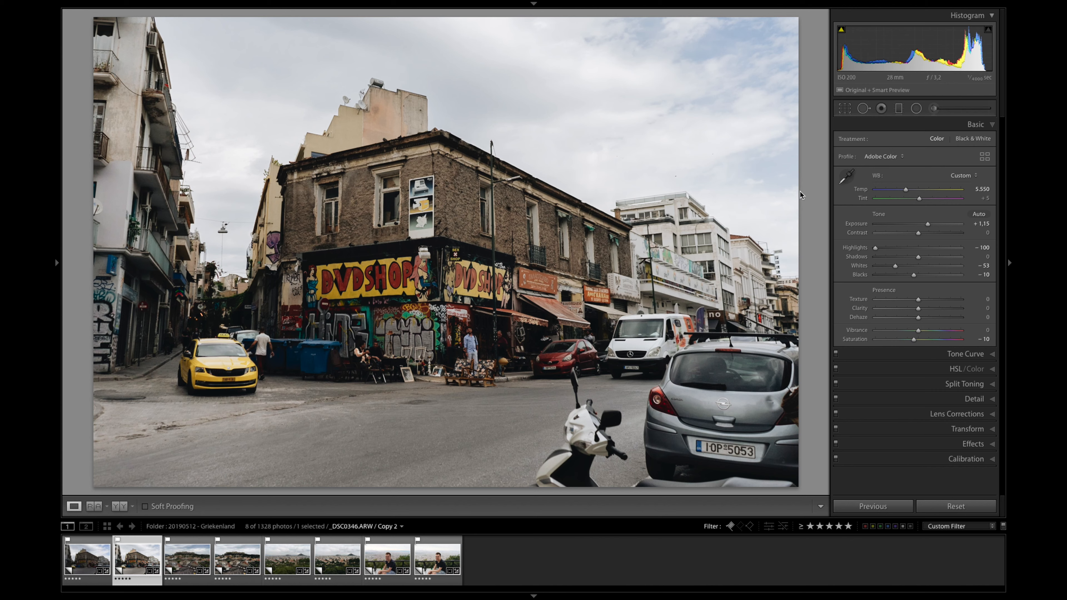
# Step: Try a lower black point on the street photo's RGB tone curve and undo the point curve changes
pyautogui.hotkey('ctrl', '2')
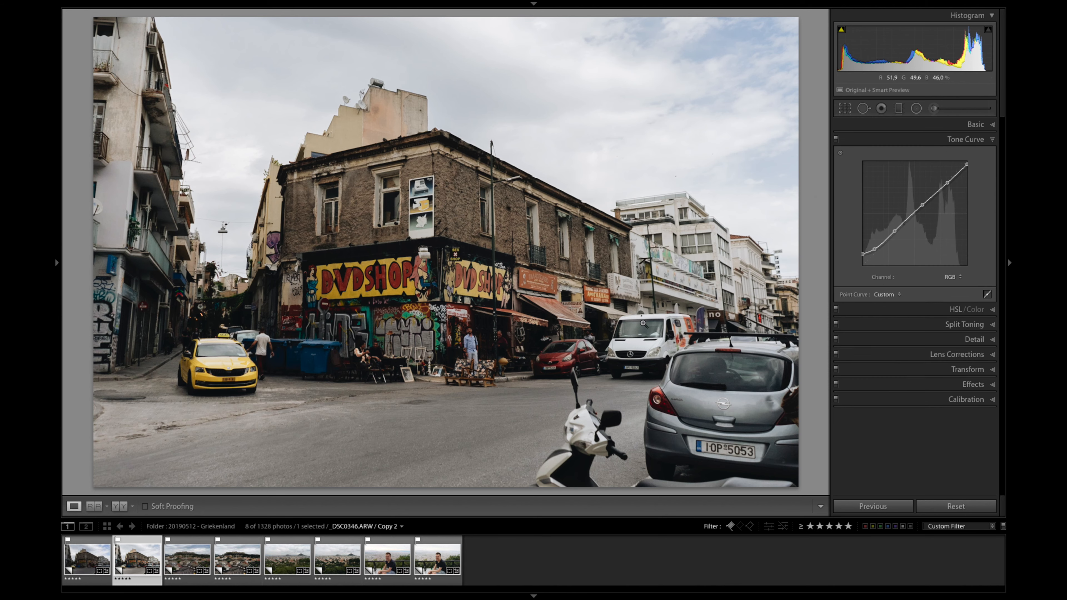
pyautogui.moveTo(863, 255)
pyautogui.mouseDown()
pyautogui.moveTo(853, 274)
pyautogui.moveTo(875, 253)
pyautogui.mouseUp()
pyautogui.click(864, 254)
pyautogui.click(875, 251)
pyautogui.hotkey('ctrl', 'z')
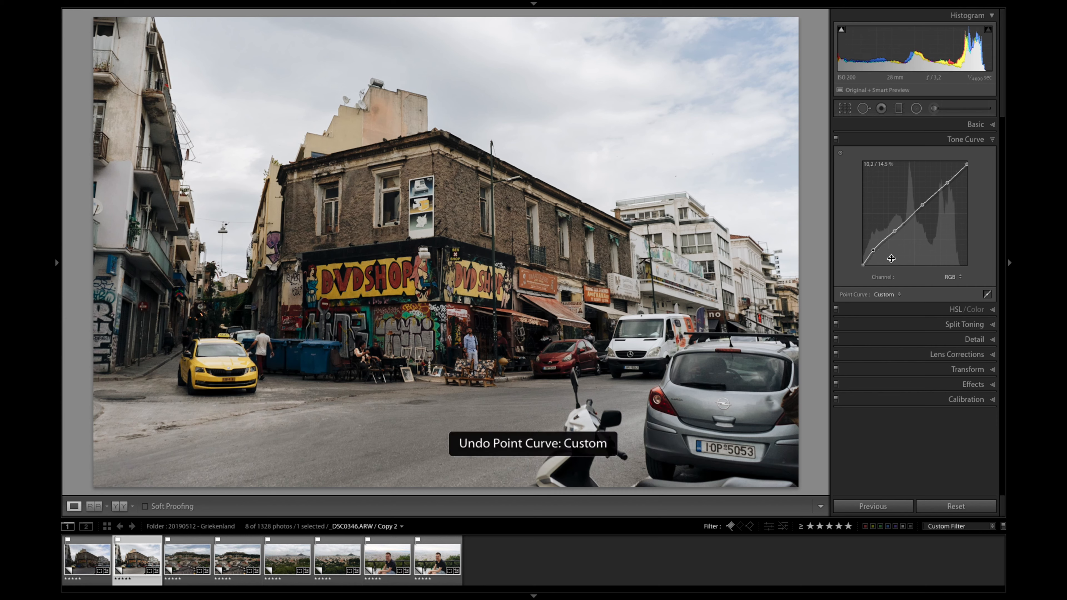
pyautogui.hotkey('ctrl', 'z')
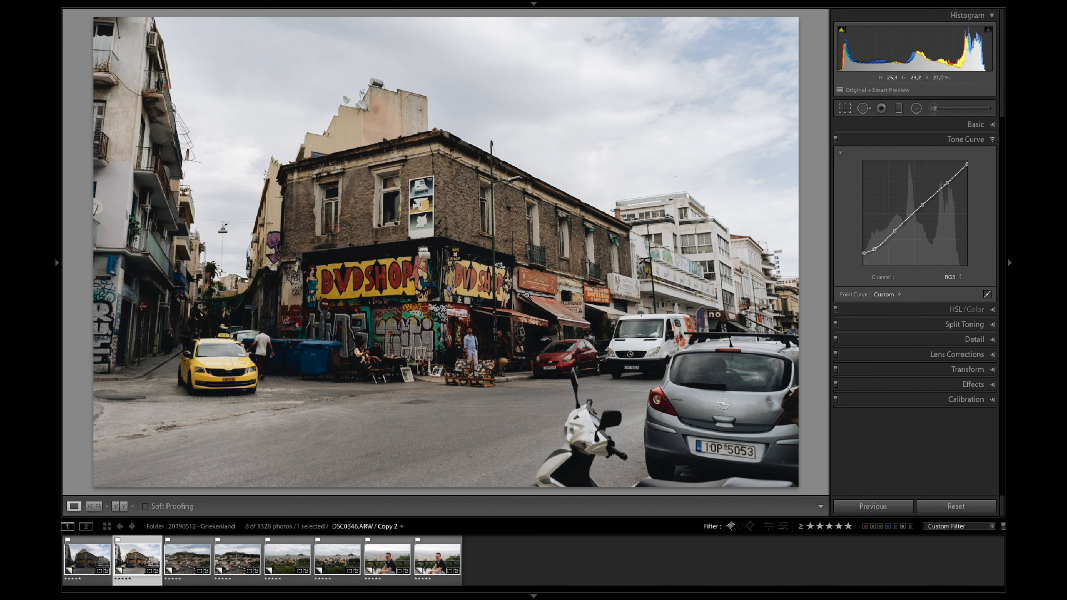
# Step: Refine the street photo's basic tone by setting Exposure to +1.11, Whites to −63 and Shadows to +25
pyautogui.click(976, 124)
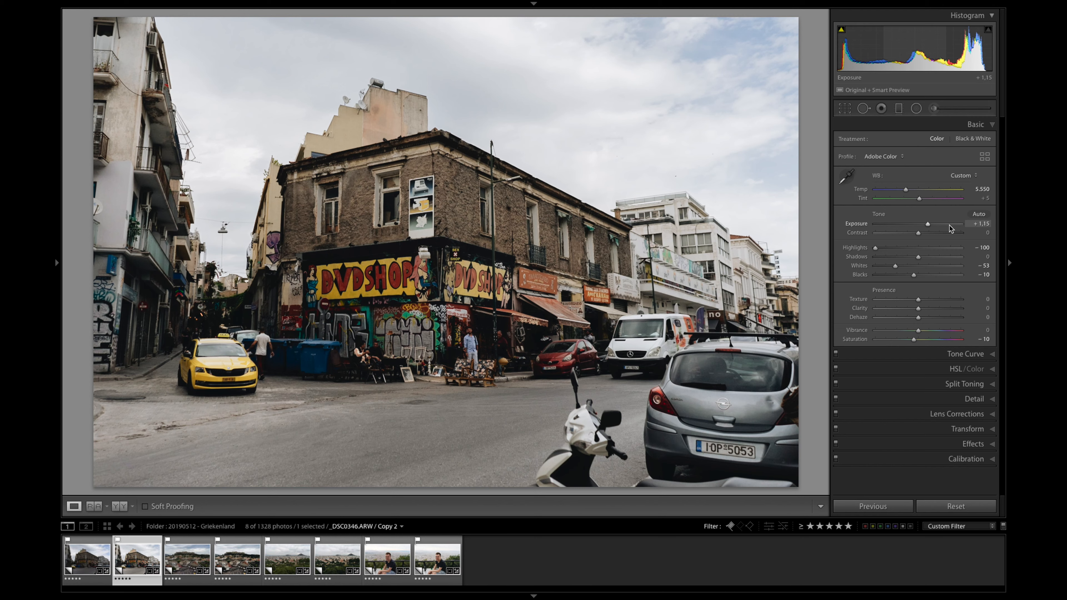
pyautogui.hotkey('alt', 'Down')
pyautogui.hotkey('alt', 'Down')
pyautogui.moveTo(896, 266); pyautogui.dragTo(891, 267)
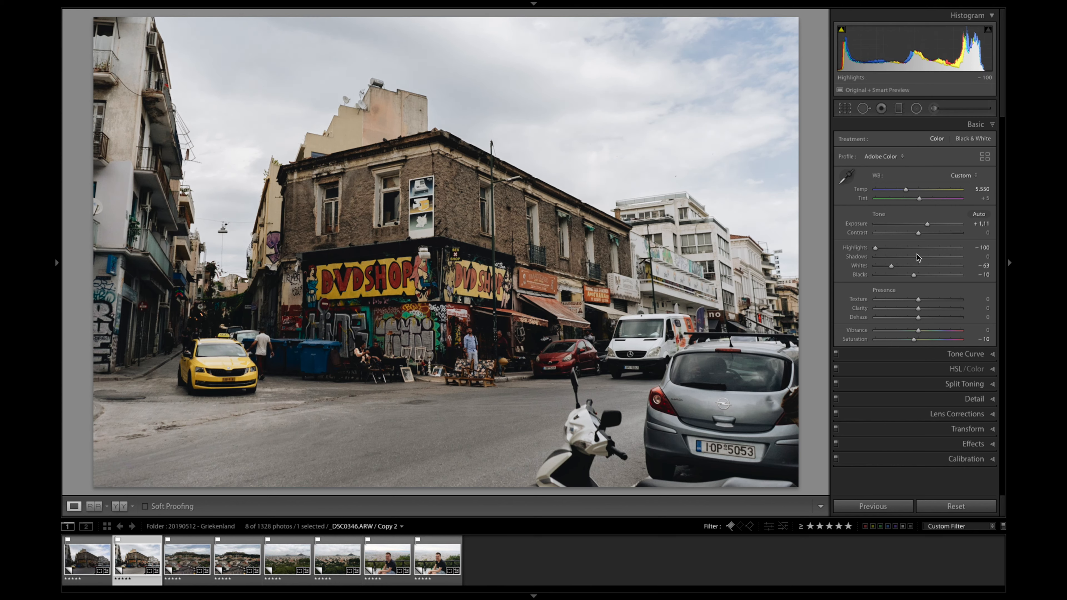
pyautogui.hotkey('shift', 'Up')
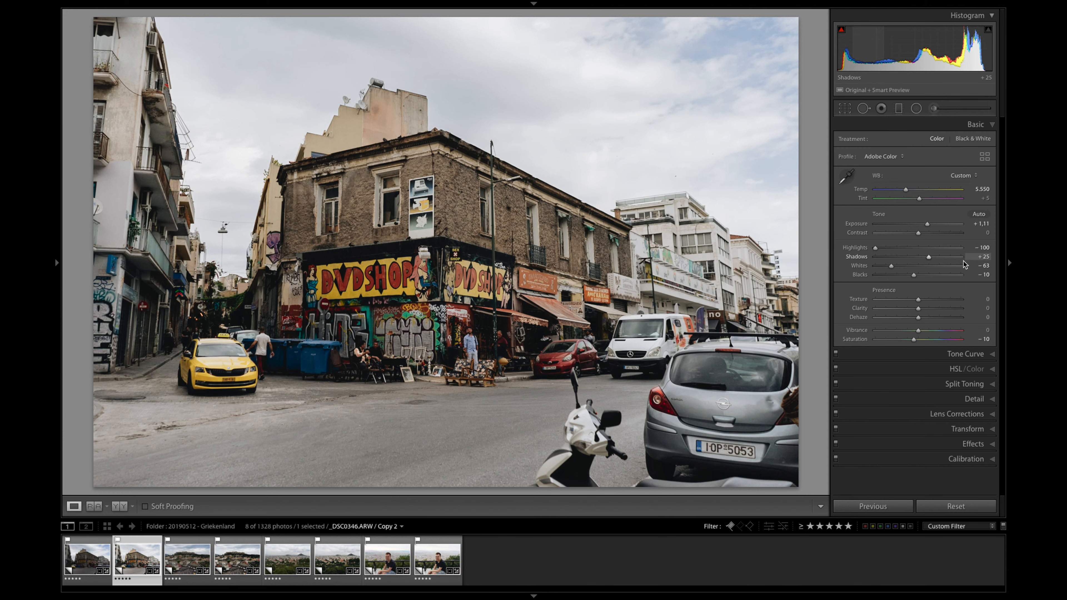
# Step: Open Copy 3 of the Acropolis city photo and set Shadows to +51, Highlights to −39 and Exposure to +0.11
pyautogui.click(192, 553)
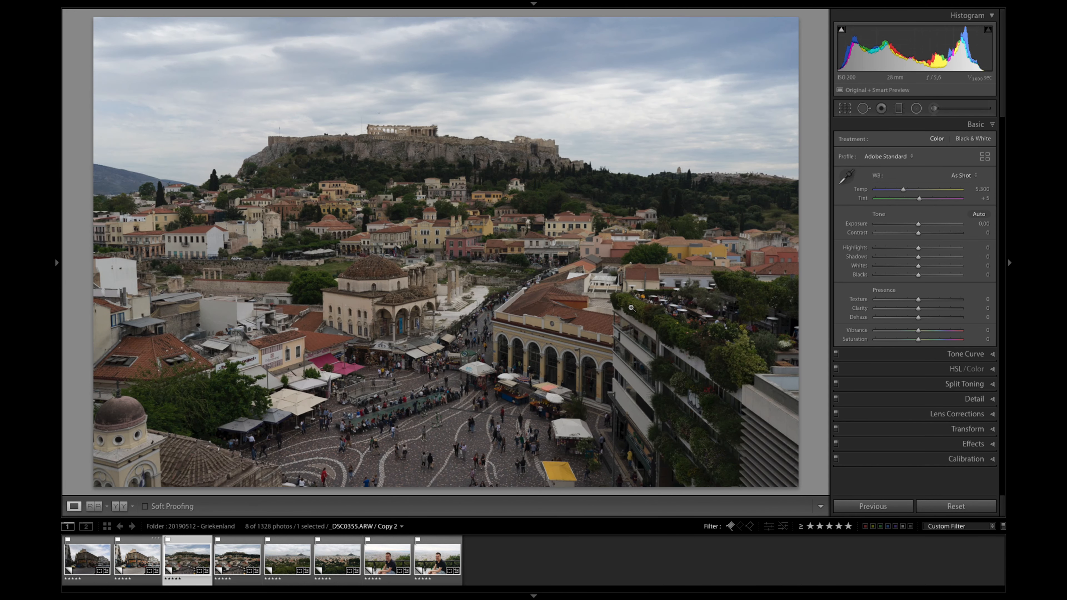
pyautogui.press('Right')
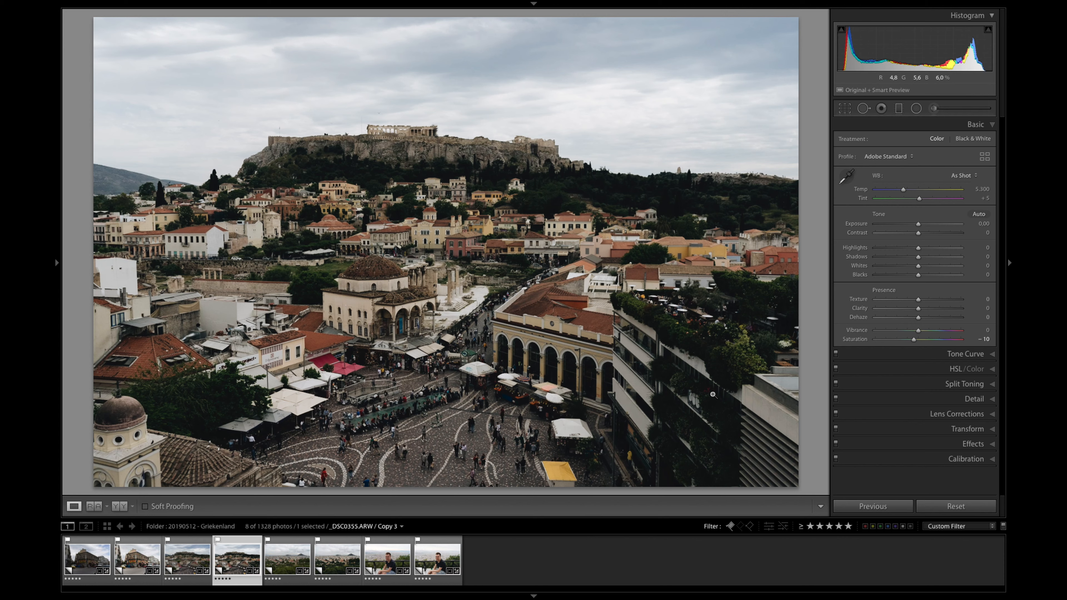
pyautogui.moveTo(919, 256); pyautogui.dragTo(940, 261)
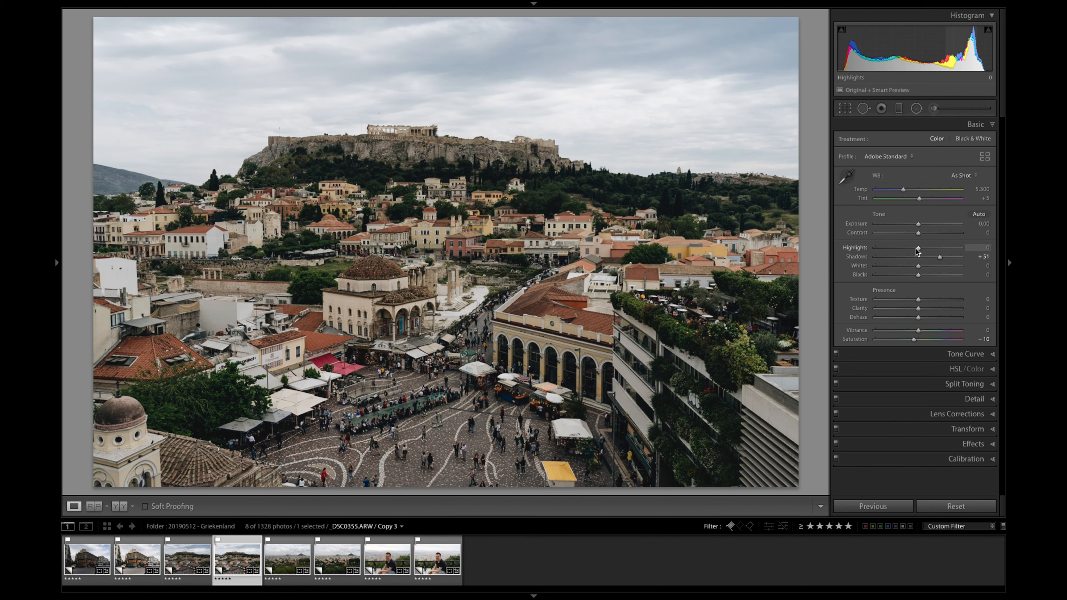
pyautogui.moveTo(912, 251); pyautogui.dragTo(920, 227)
pyautogui.click(923, 228)
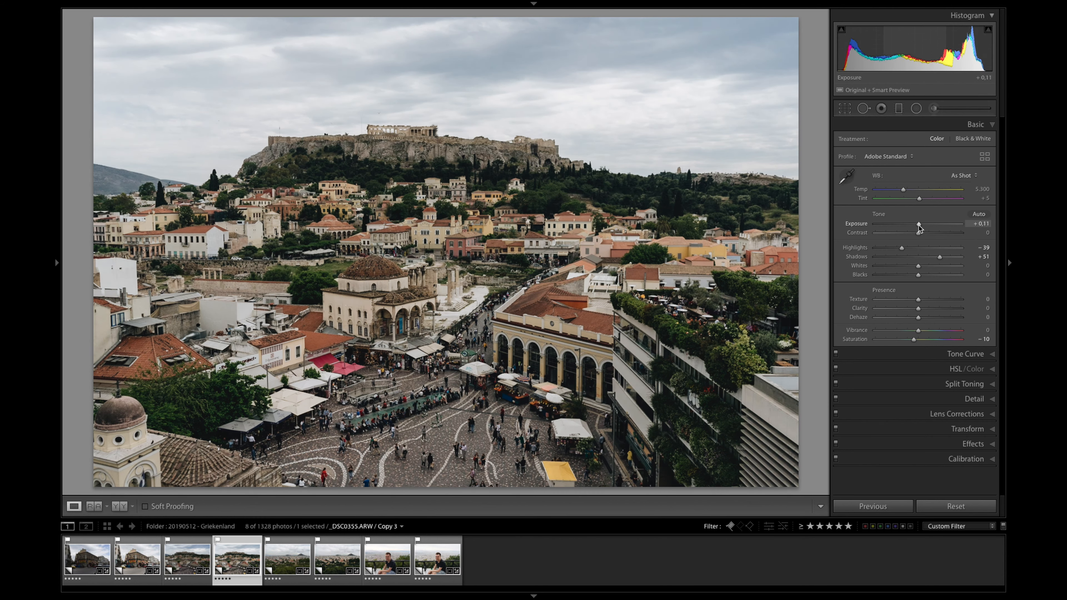
# Step: Compare the edited Acropolis photo with its unedited copy and return to the edited one
pyautogui.press('Left')
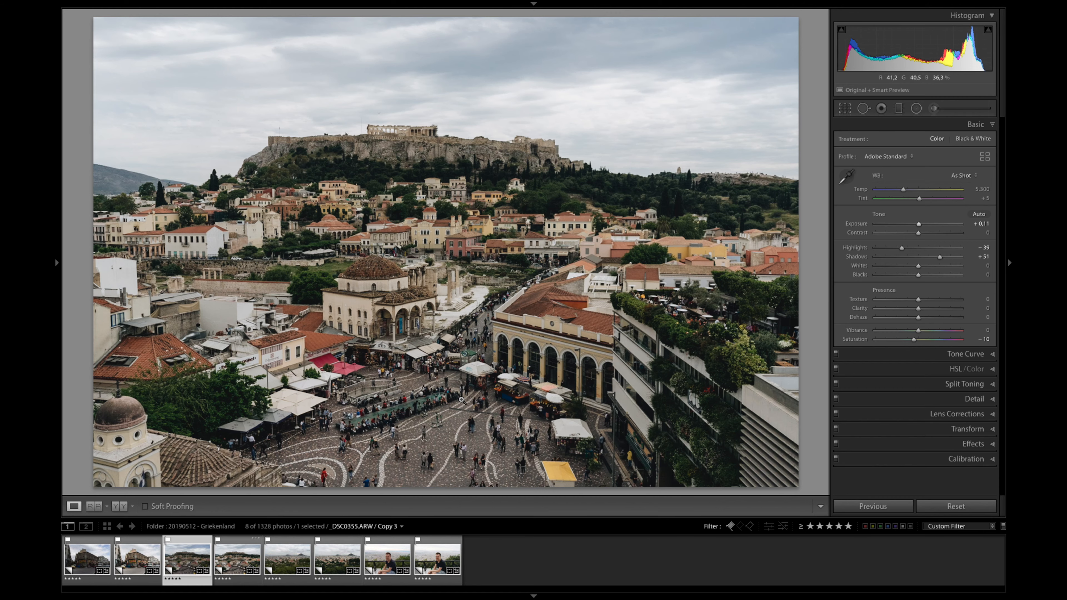
pyautogui.press('Right')
pyautogui.press('Left')
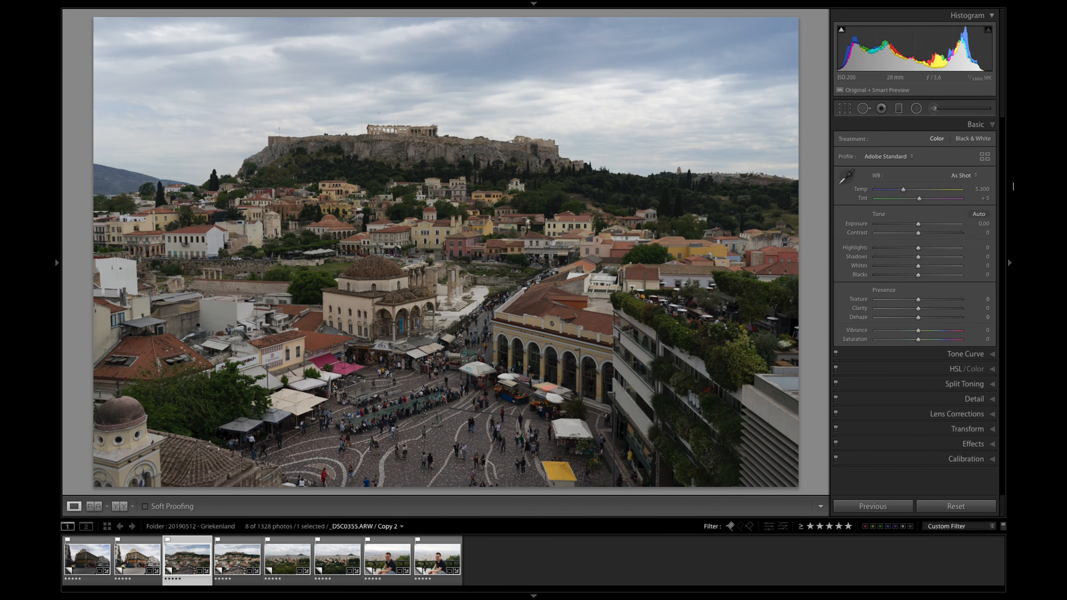
pyautogui.press('Right')
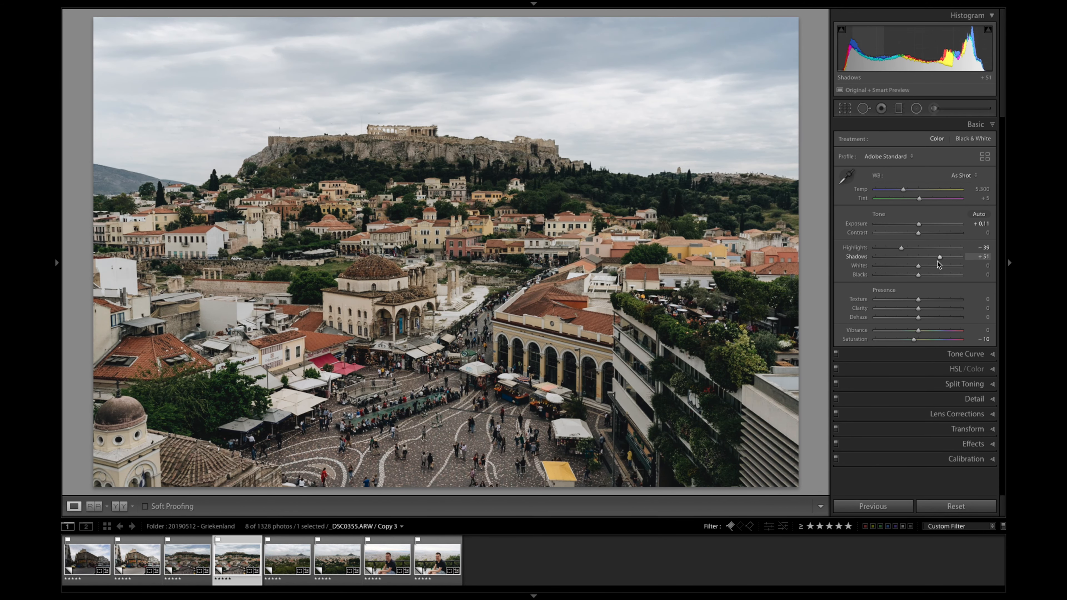
# Step: Set Whites to −42, Blacks to +20, Exposure to +0.14 and Contrast to +10 on the Acropolis photo
pyautogui.click(901, 267)
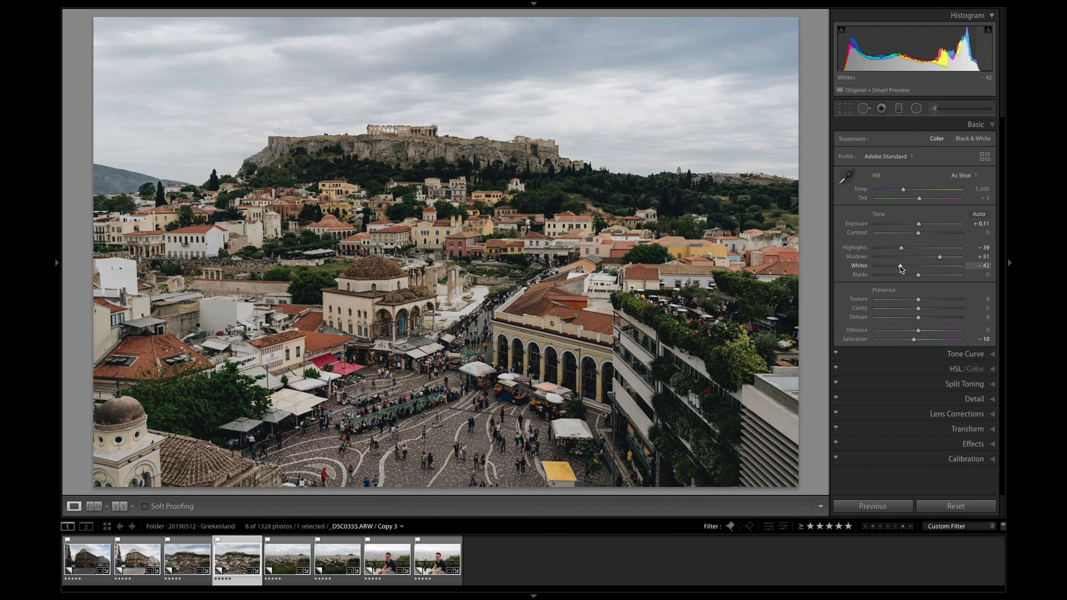
pyautogui.click(924, 277)
pyautogui.moveTo(923, 277); pyautogui.dragTo(927, 277)
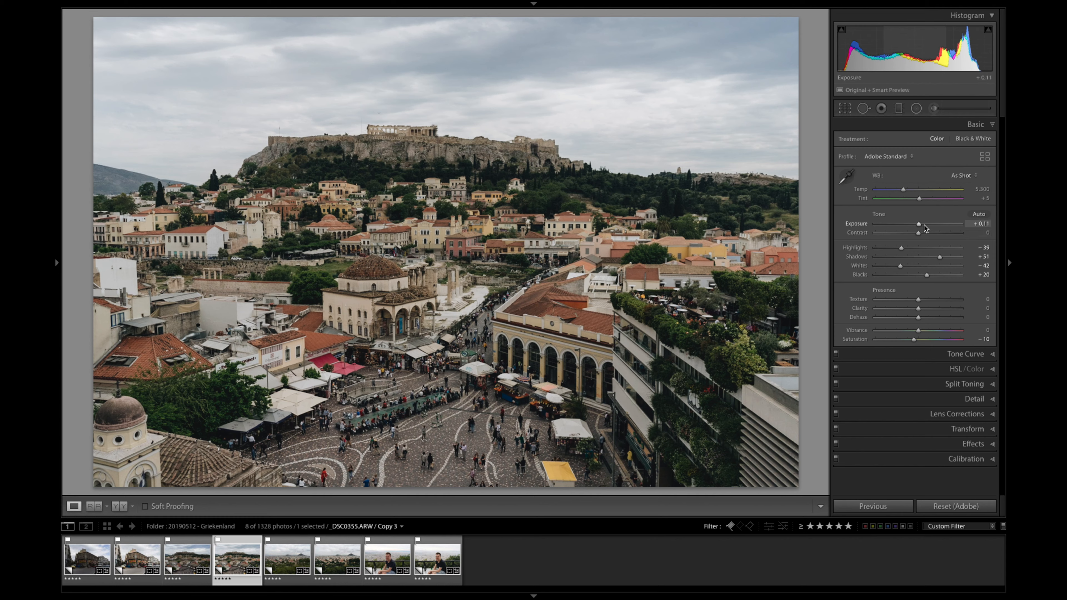
pyautogui.keyDown('shift'); pyautogui.doubleClick(923, 225); pyautogui.keyUp('shift')
pyautogui.keyDown('shift'); pyautogui.doubleClick(926, 232); pyautogui.keyUp('shift')
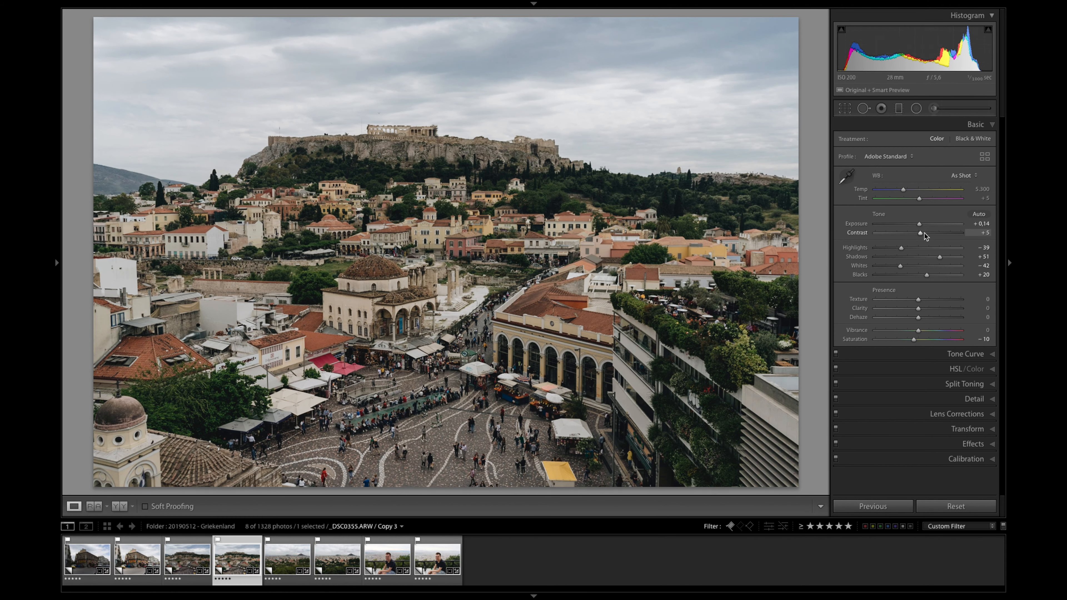
# Step: Compare the Adobe Landscape, Adobe Color and Adobe Standard profiles on the Acropolis photo and apply Adobe Color
pyautogui.click(874, 161)
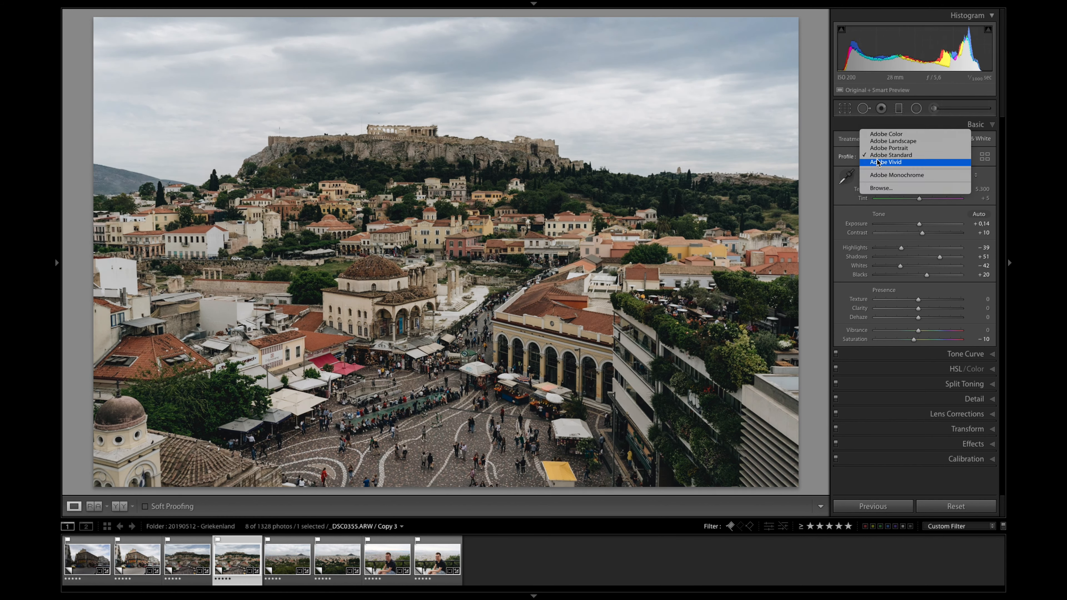
pyautogui.click(901, 144)
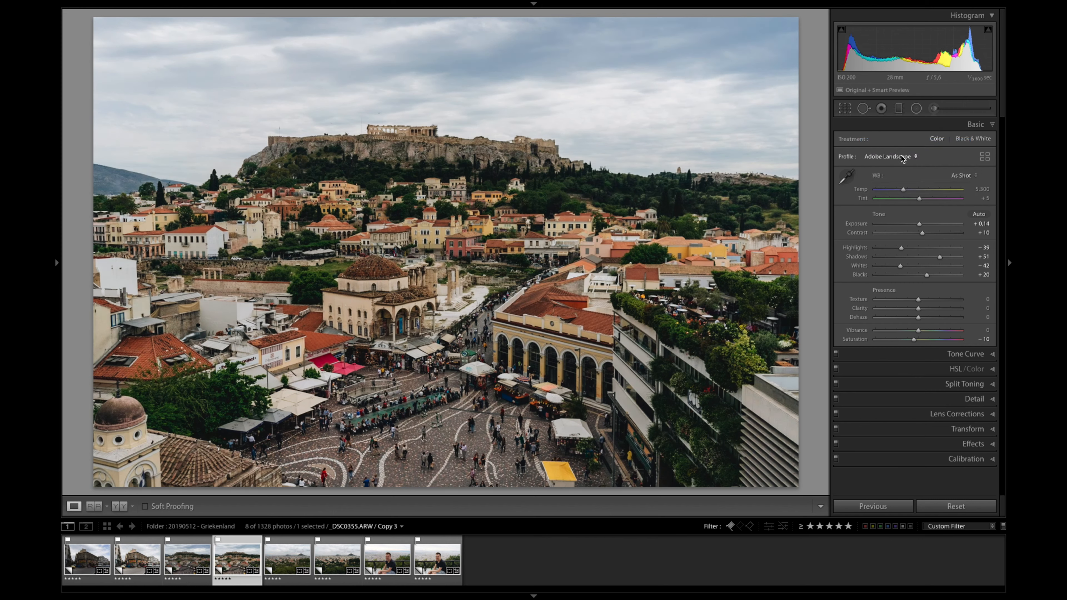
pyautogui.click(901, 156)
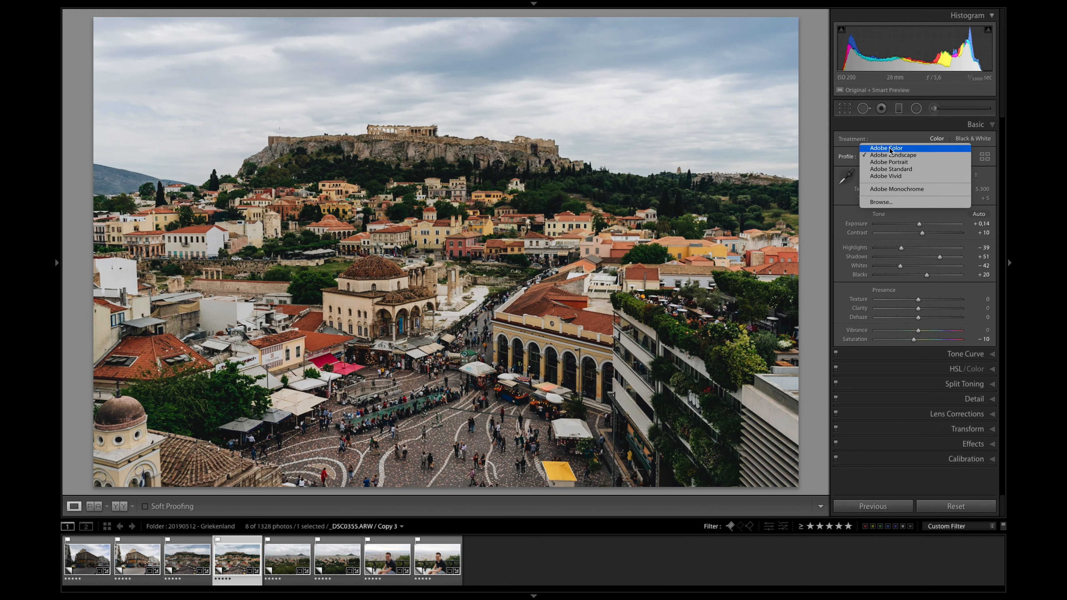
pyautogui.click(890, 149)
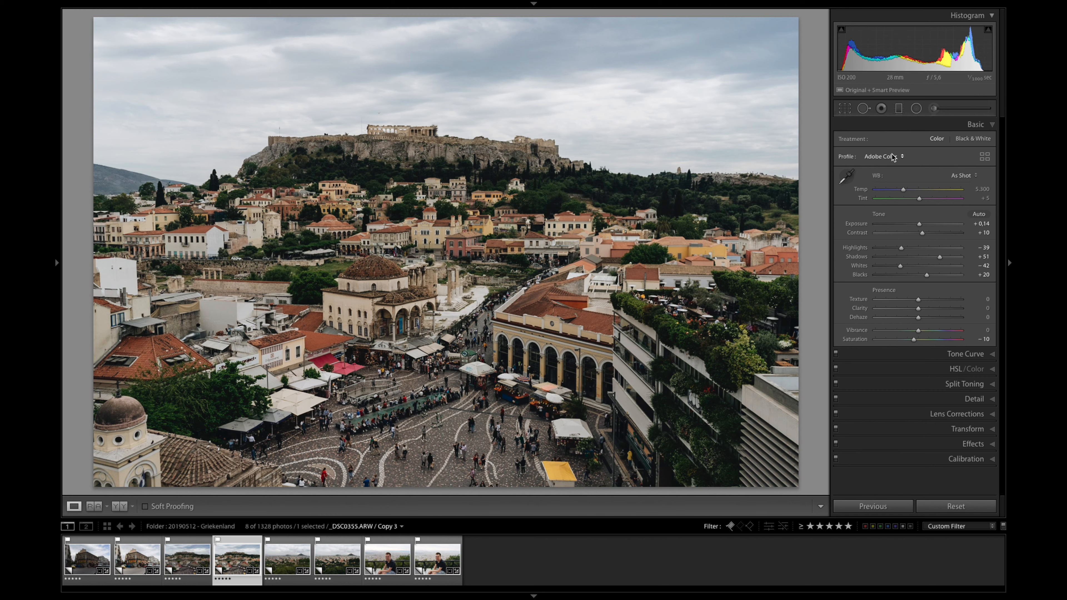
pyautogui.click(893, 157)
pyautogui.click(890, 176)
pyautogui.click(881, 161)
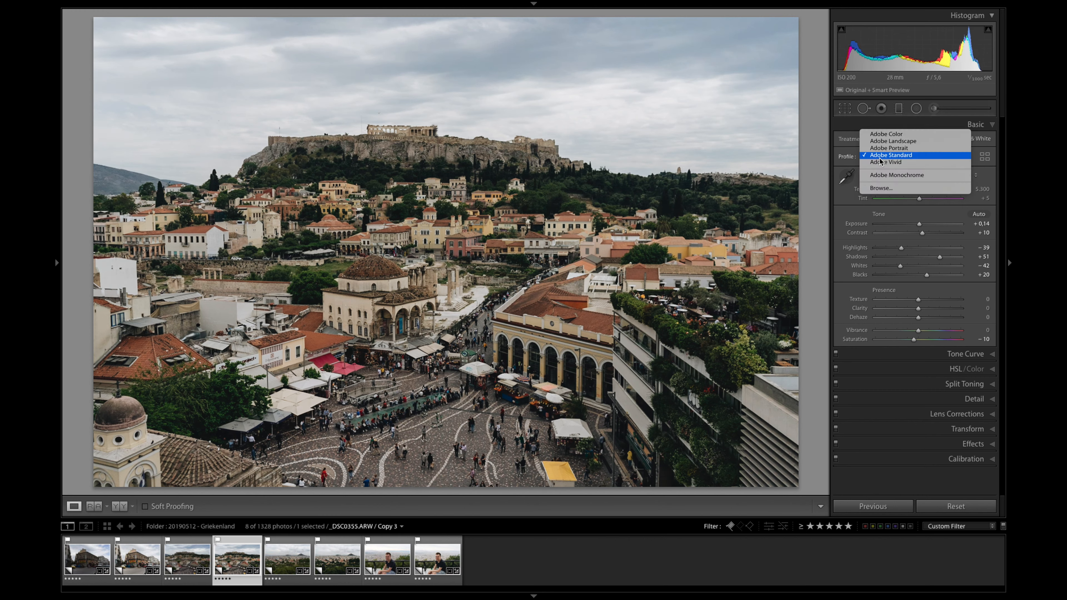
pyautogui.click(916, 135)
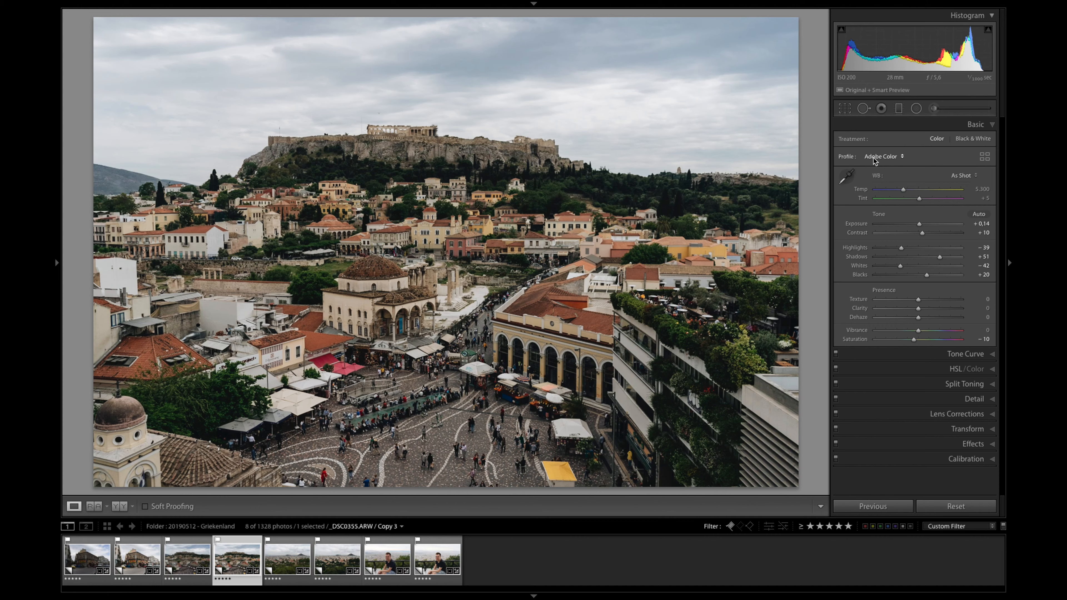
# Step: Compare the edited Acropolis photo repeatedly with its unedited Copy 2 and return to the edited Copy 3
pyautogui.press('Left')
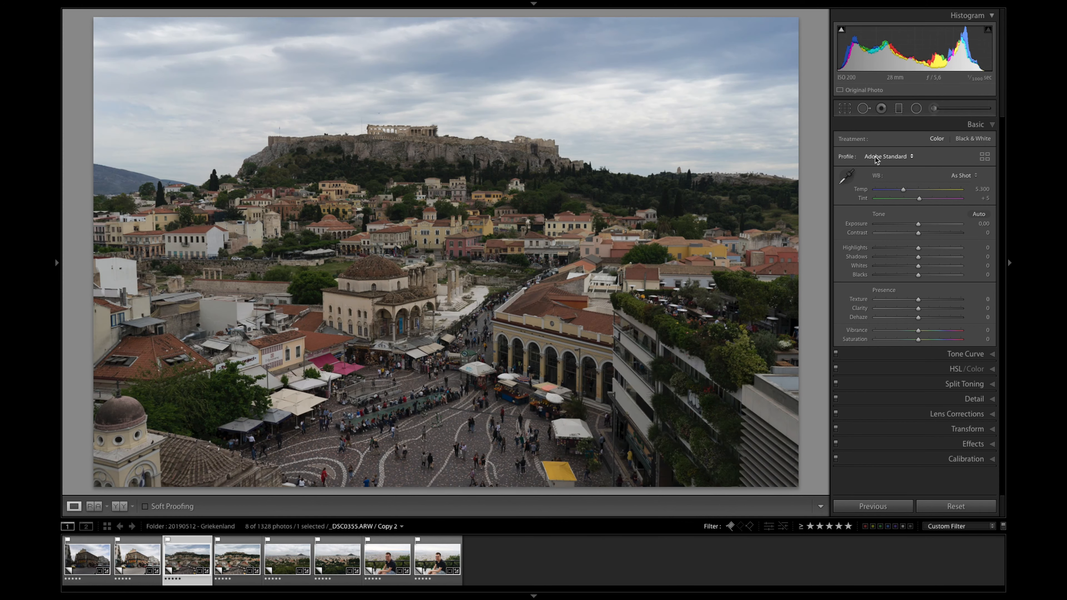
pyautogui.press('Right')
pyautogui.press('Left')
pyautogui.press('Right')
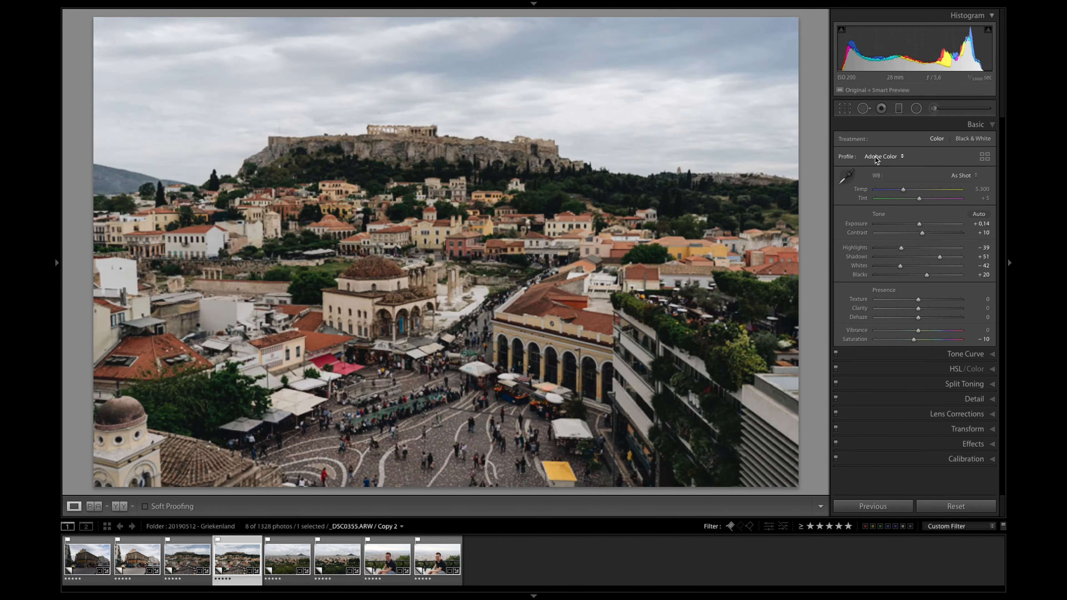
pyautogui.press('Left')
pyautogui.press('Right')
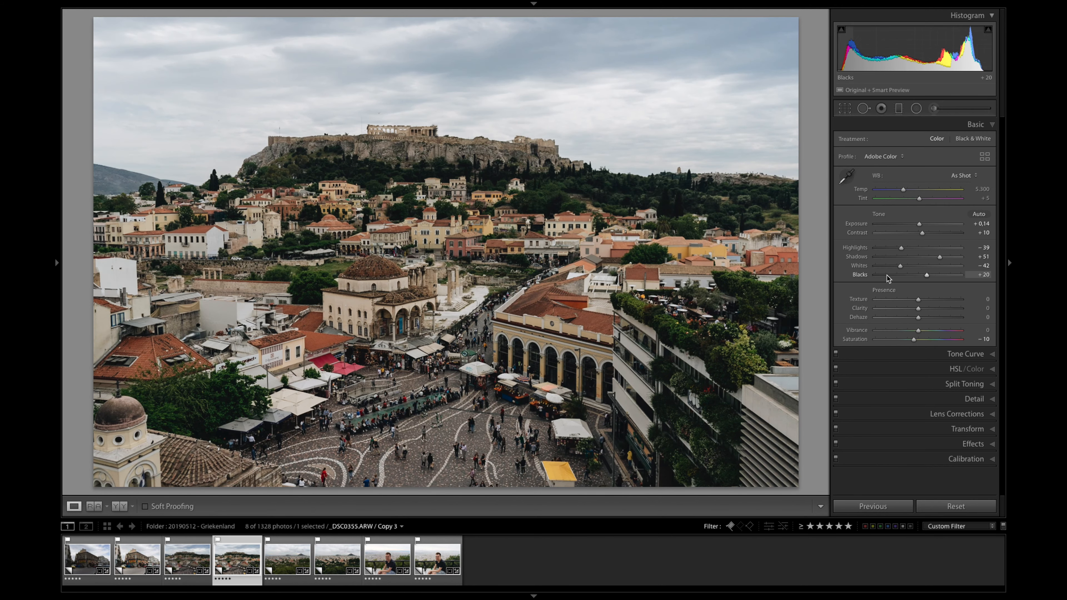
pyautogui.press('Left')
pyautogui.press('Right')
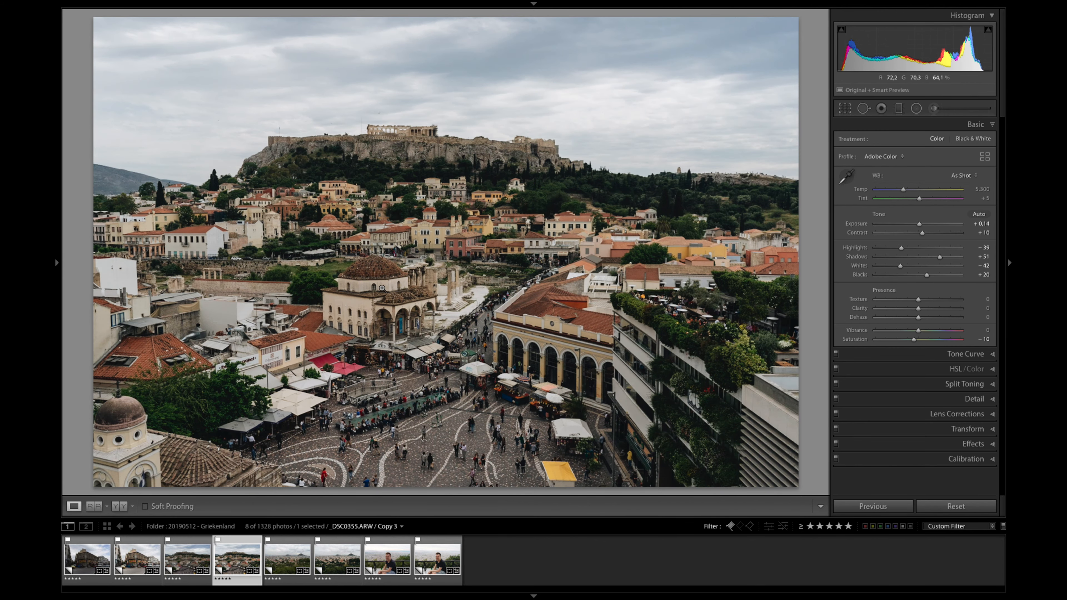
pyautogui.press('Left')
pyautogui.press('Right')
pyautogui.press('Left')
pyautogui.press('Right')
# Step: Try lowering the green saturation of the Acropolis photo and undo the changes
pyautogui.hotkey('shift', 'Down')
pyautogui.hotkey('ctrl', '3')
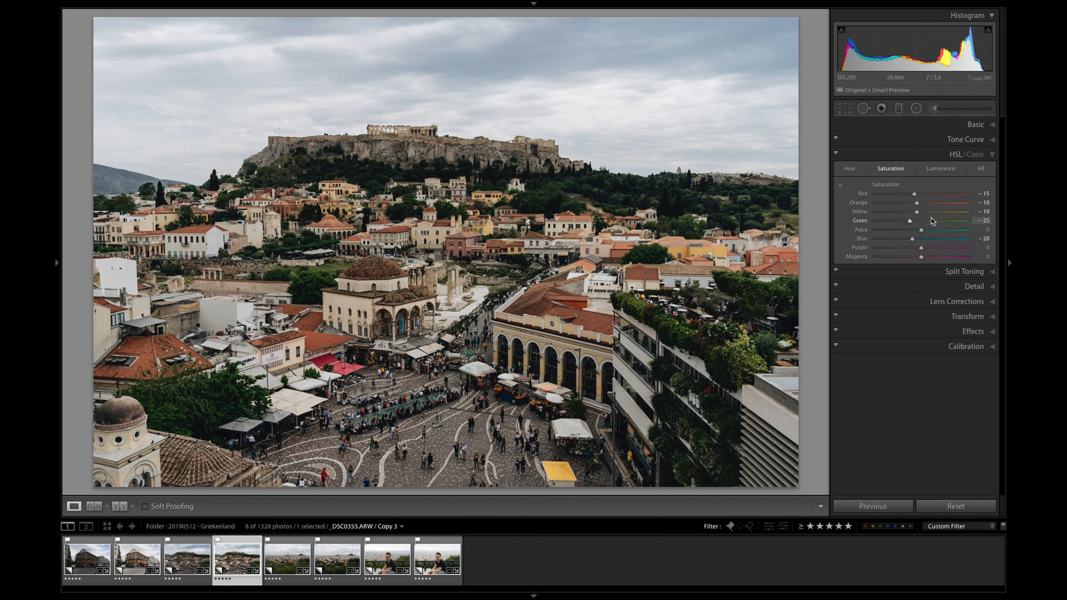
pyautogui.moveTo(909, 224); pyautogui.dragTo(904, 225)
pyautogui.hotkey('ctrl', 'z')
pyautogui.click(904, 224)
pyautogui.moveTo(903, 225)
pyautogui.mouseDown()
pyautogui.moveTo(882, 223)
pyautogui.moveTo(918, 223)
pyautogui.moveTo(899, 223)
pyautogui.mouseUp()
pyautogui.hotkey('ctrl', 'z')
pyautogui.hotkey('ctrl', 'z')
# Step: Open Copy 3 of the Athens panorama and set Highlights to −69, Whites to −16 and Exposure to +0.35
pyautogui.click(340, 556)
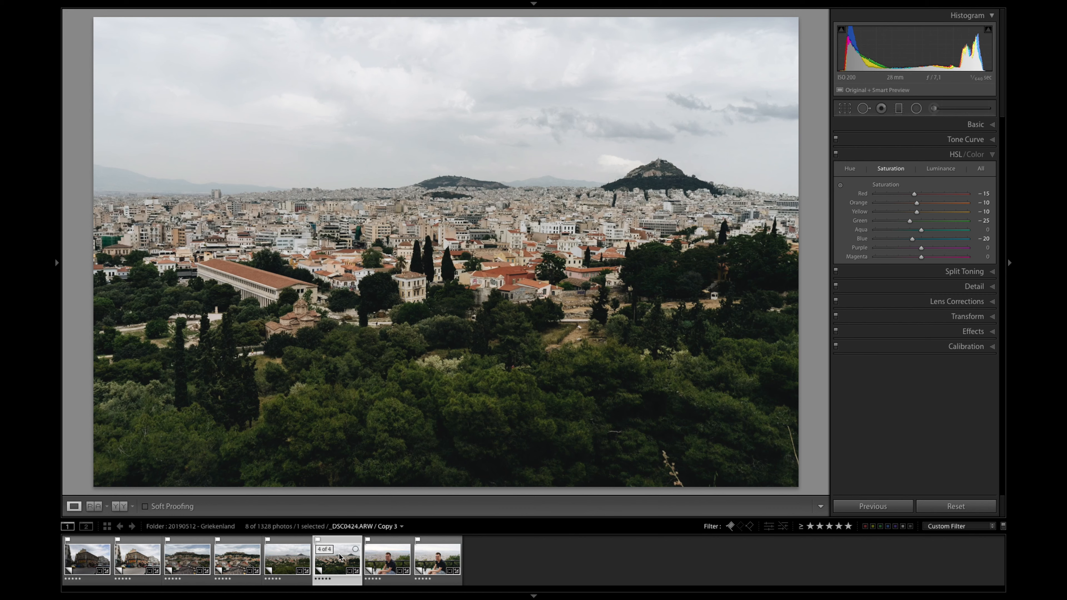
pyautogui.press('super+1')
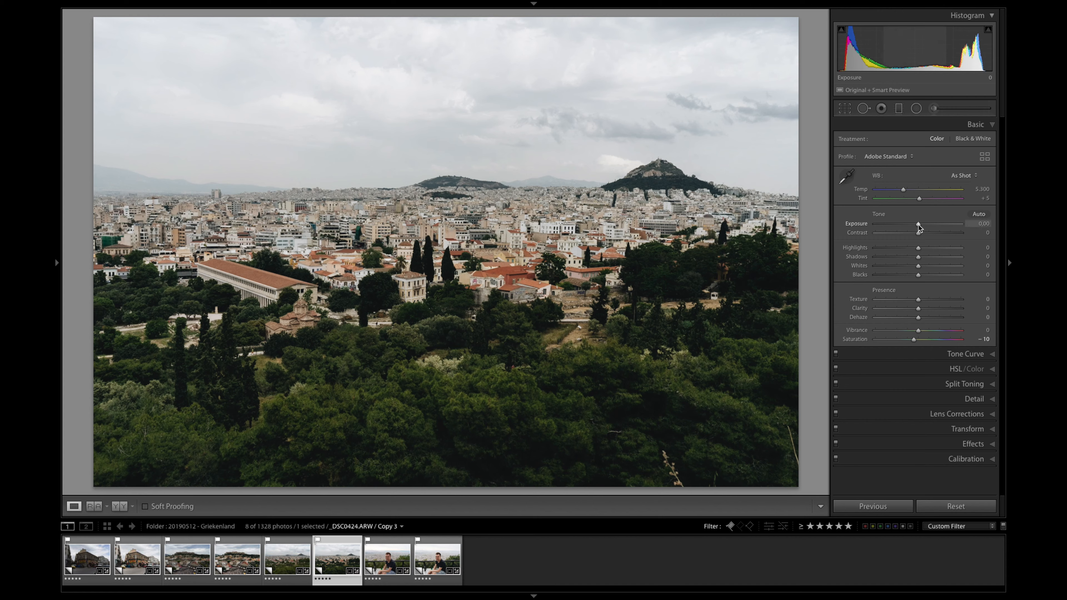
pyautogui.moveTo(919, 225); pyautogui.dragTo(853, 247)
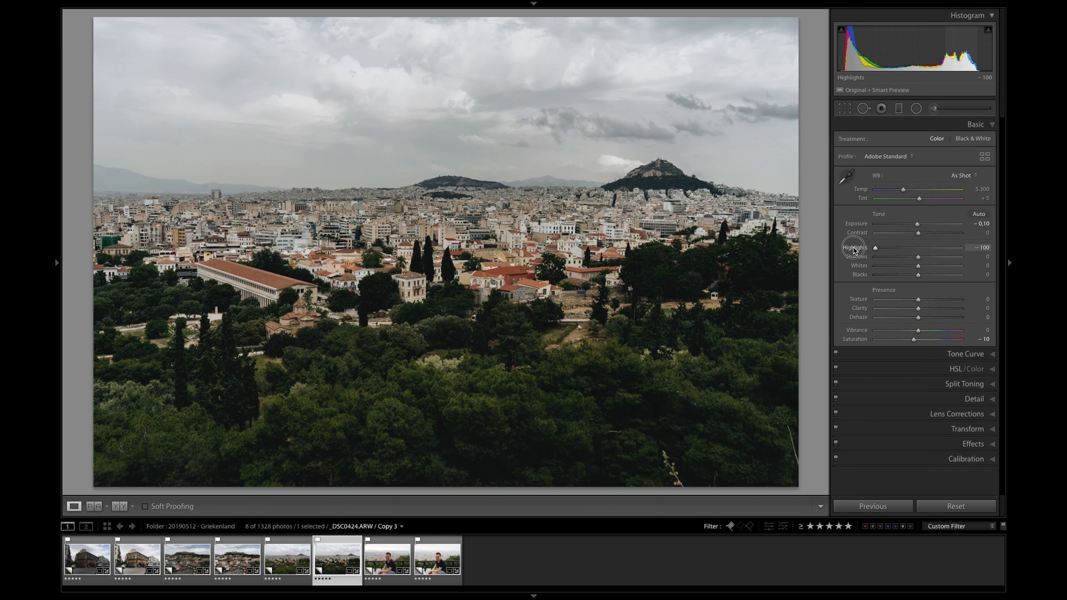
pyautogui.click(888, 247)
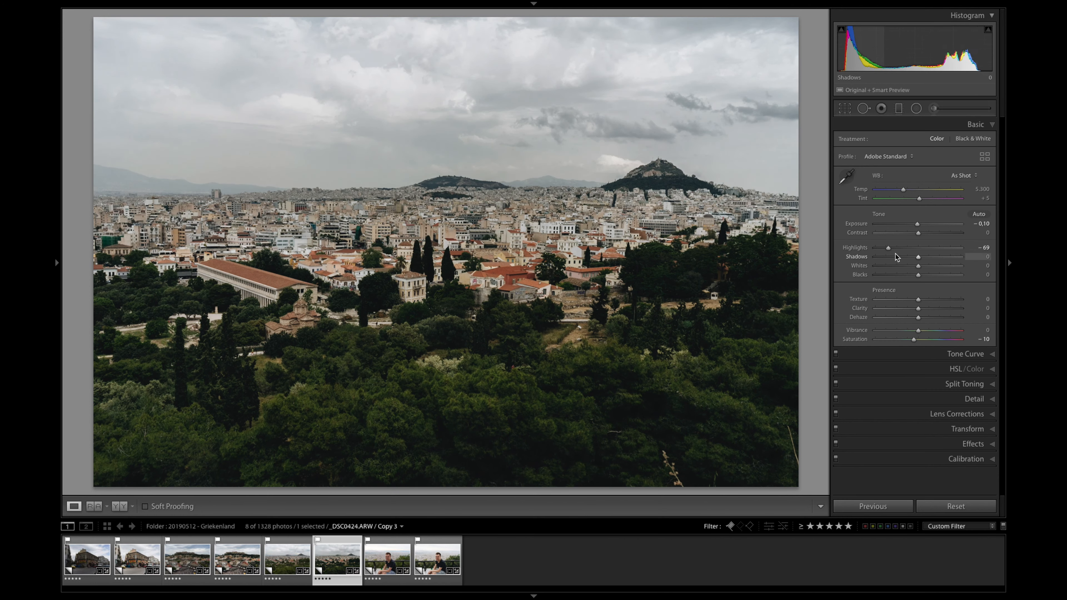
pyautogui.moveTo(900, 264); pyautogui.dragTo(911, 266)
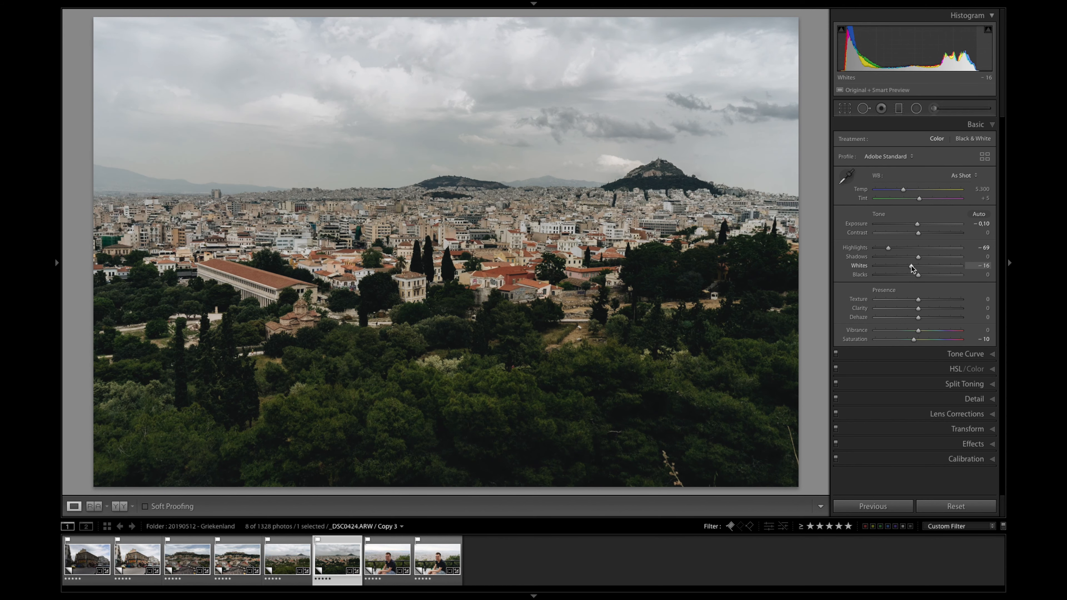
pyautogui.click(925, 225)
pyautogui.moveTo(925, 224); pyautogui.dragTo(921, 225)
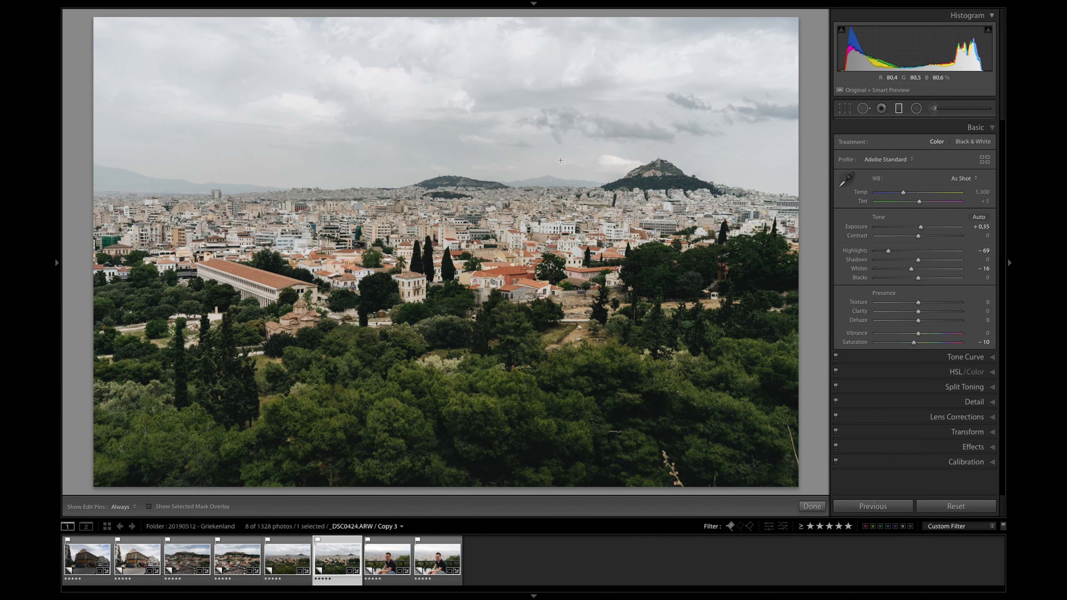
# Step: Set the Exposure of the graduated filter over the panorama's sky to −0.18 and close the filter
pyautogui.click(898, 108)
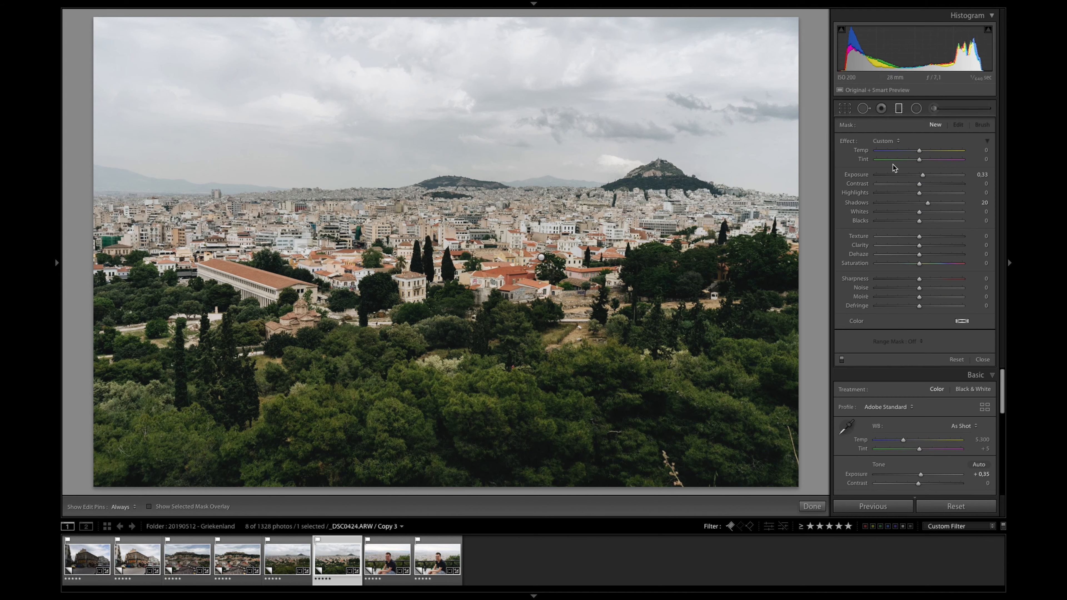
pyautogui.click(541, 258)
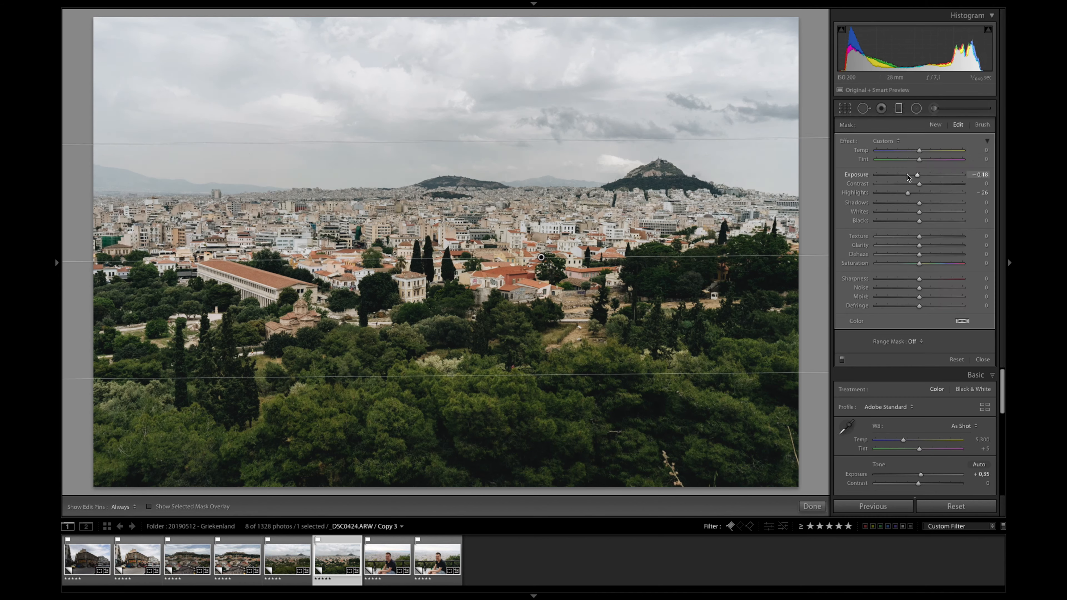
pyautogui.press('m')
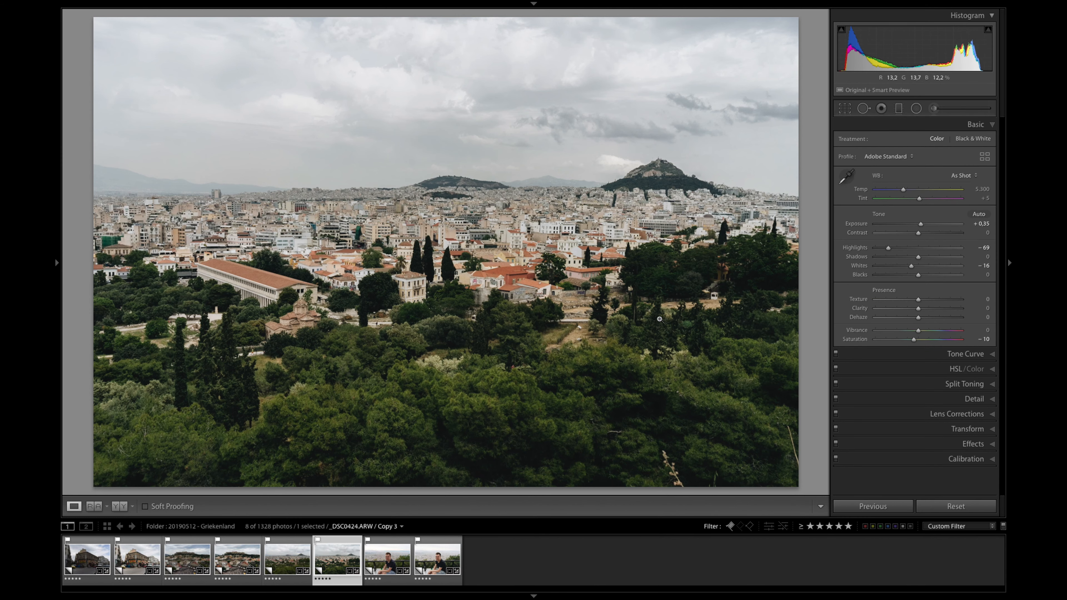
# Step: Try shifting the trees' yellow and green hues directly in the photo, and reset both hues to 0
pyautogui.click(967, 369)
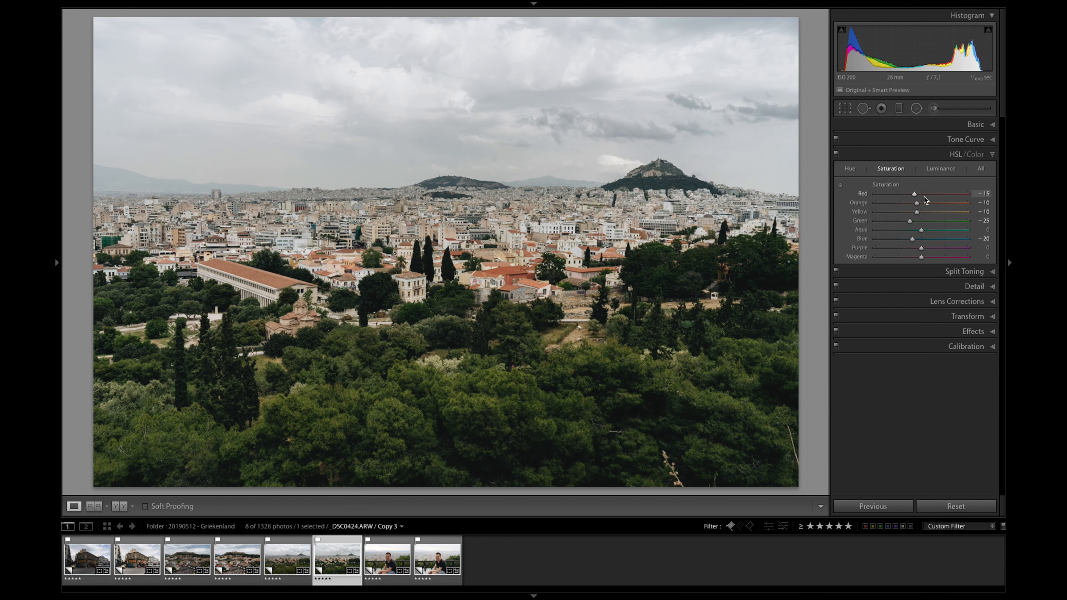
pyautogui.click(981, 169)
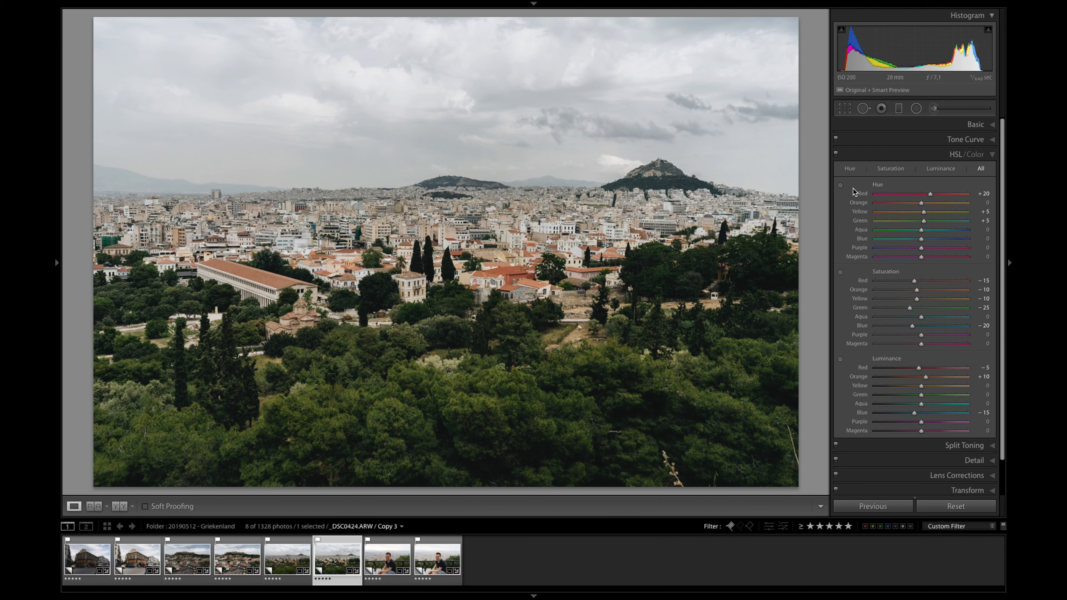
pyautogui.click(839, 187)
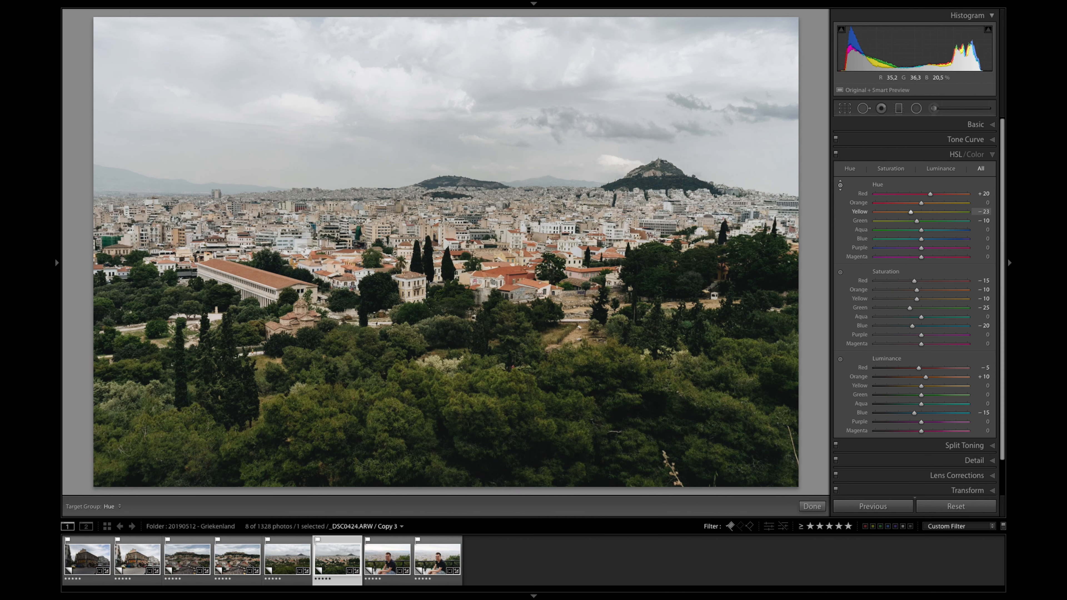
pyautogui.moveTo(458, 408); pyautogui.dragTo(458, 456)
pyautogui.moveTo(458, 432); pyautogui.dragTo(458, 369)
pyautogui.moveTo(459, 468); pyautogui.dragTo(458, 472)
pyautogui.moveTo(458, 318)
pyautogui.mouseDown()
pyautogui.moveTo(458, 291)
pyautogui.moveTo(458, 322)
pyautogui.mouseUp()
pyautogui.moveTo(458, 379); pyautogui.dragTo(458, 393)
pyautogui.hotkey('ctrl', 'z')
pyautogui.press('Escape')
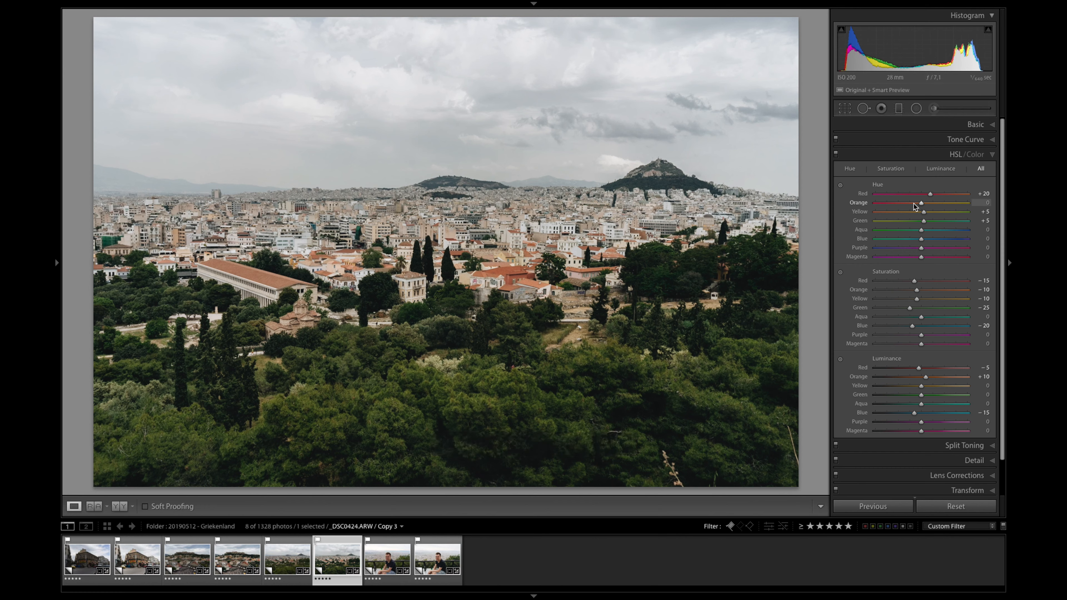
pyautogui.doubleClick(915, 212)
pyautogui.doubleClick(918, 220)
# Step: Set the trees' saturation to Yellow −39 and Green −45 and their luminance to Yellow +7 and Green −2 with targeted adjustment
pyautogui.click(840, 274)
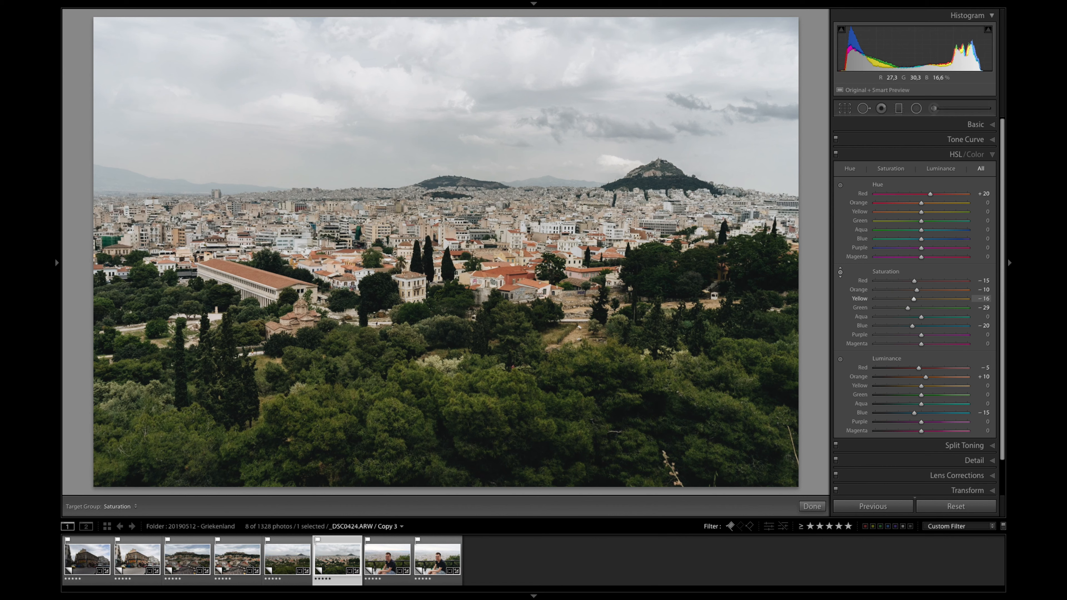
pyautogui.moveTo(446, 404); pyautogui.dragTo(445, 429)
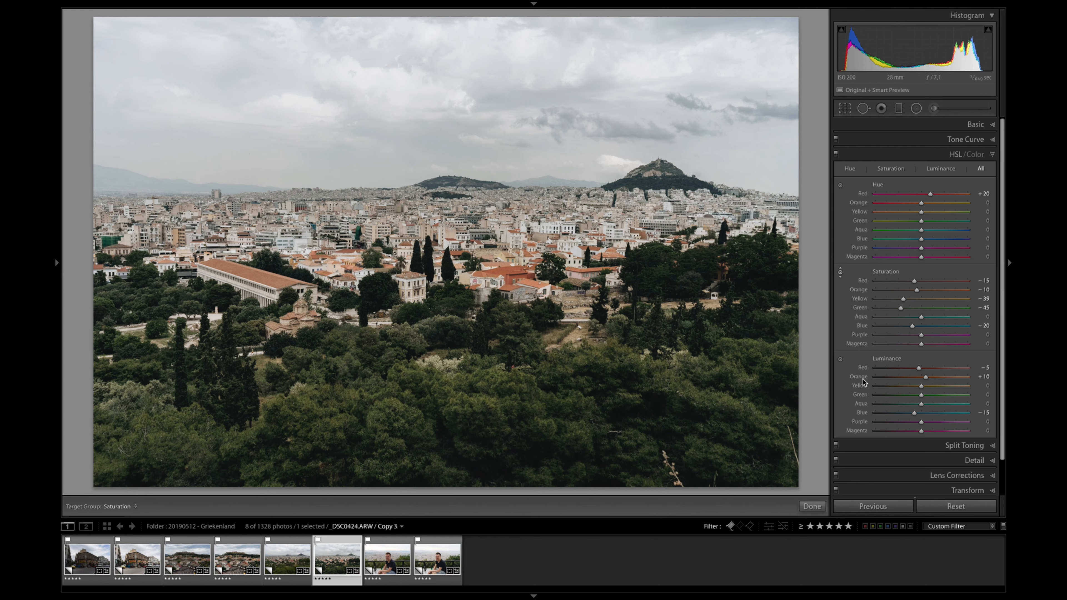
pyautogui.click(841, 359)
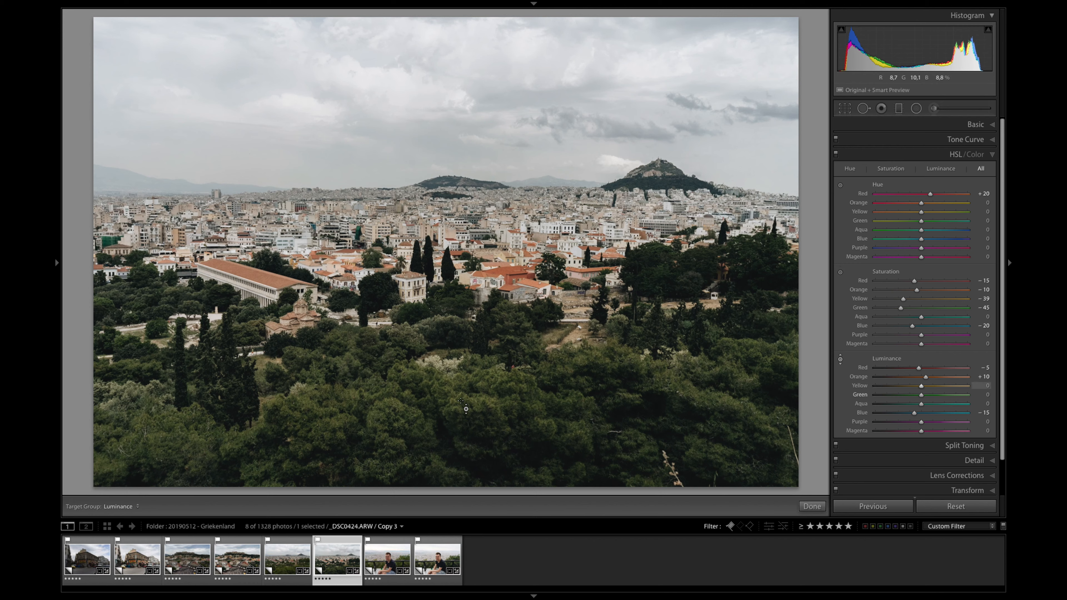
pyautogui.moveTo(456, 400)
pyautogui.mouseDown()
pyautogui.moveTo(456, 422)
pyautogui.moveTo(455, 368)
pyautogui.moveTo(456, 467)
pyautogui.moveTo(456, 363)
pyautogui.moveTo(456, 379)
pyautogui.mouseUp()
# Step: Compare the panorama before and after the HSL changes through its edit history, and return to the latest state
pyautogui.press('F7')
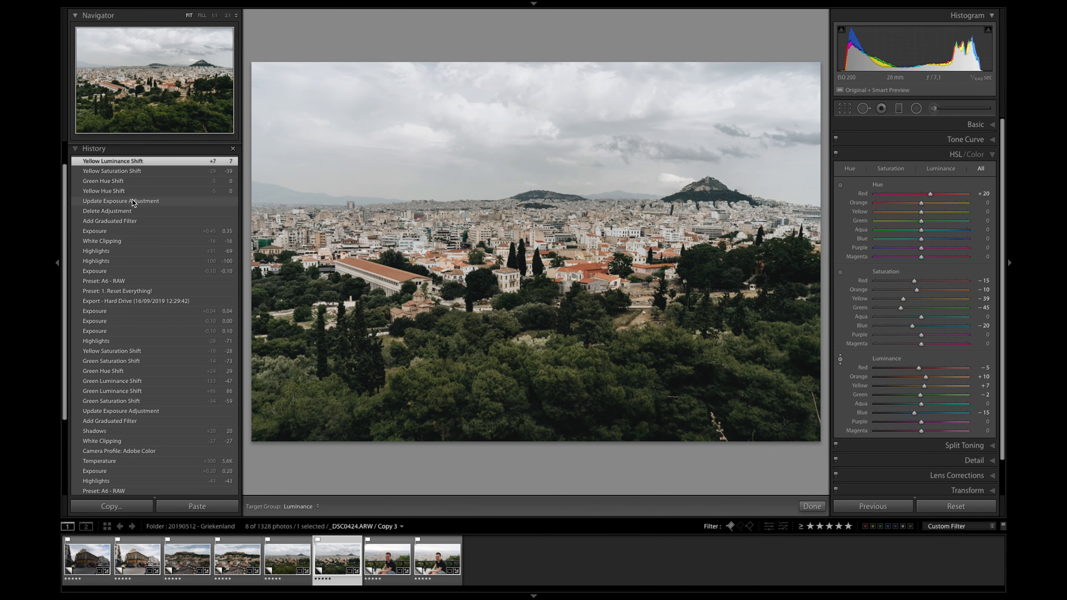
pyautogui.click(133, 199)
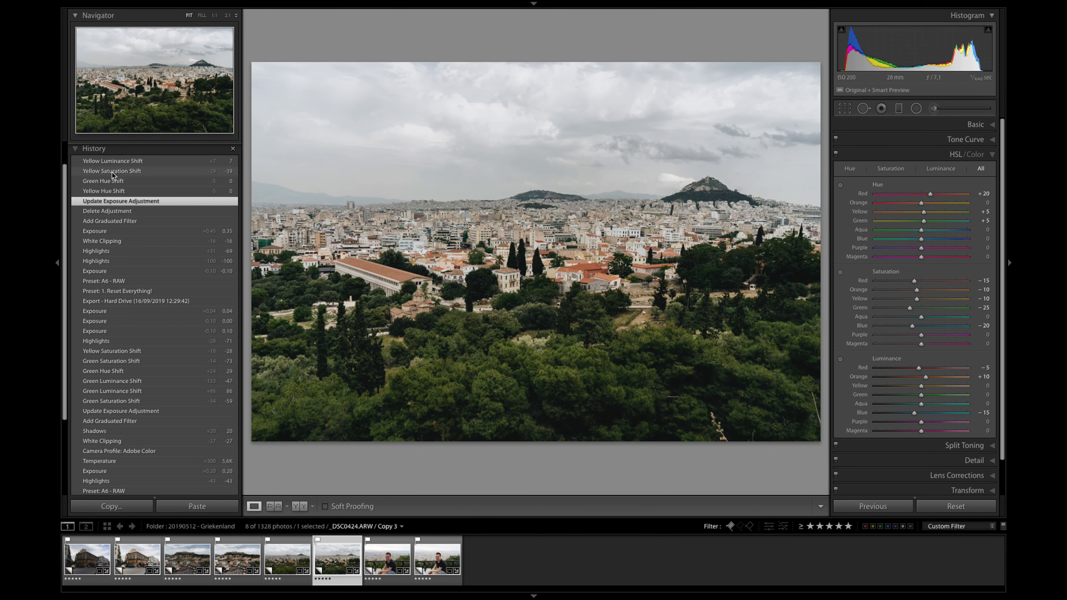
pyautogui.click(113, 161)
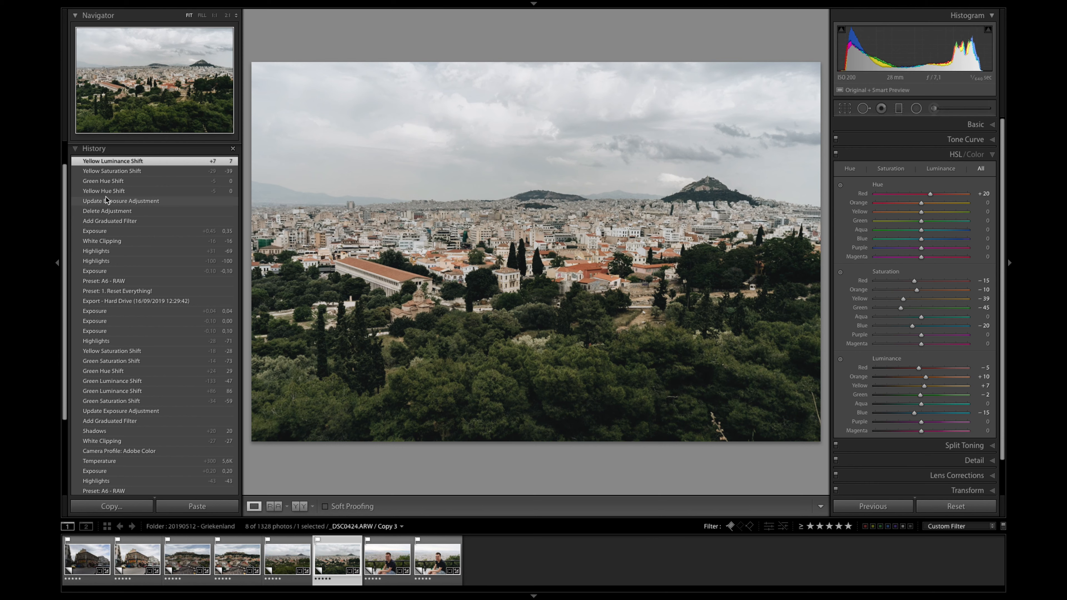
pyautogui.click(106, 198)
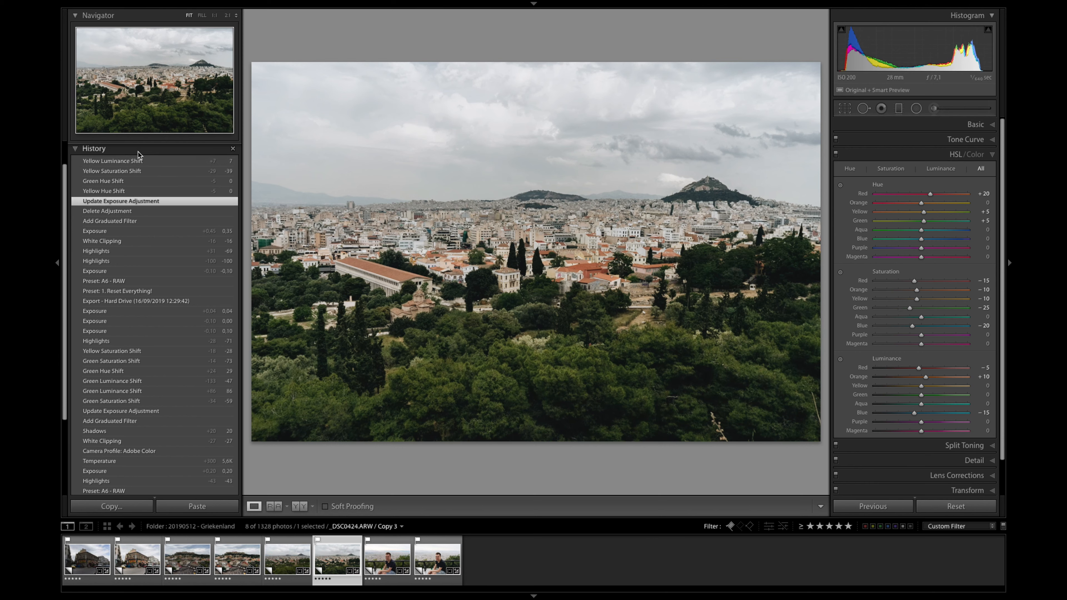
pyautogui.click(135, 160)
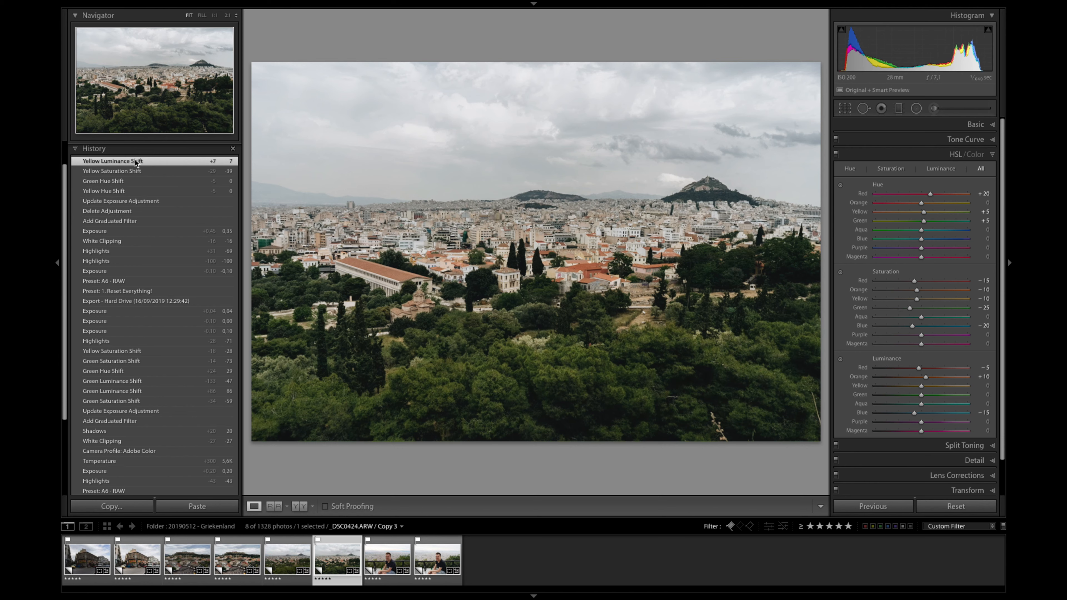
pyautogui.click(125, 203)
pyautogui.click(189, 164)
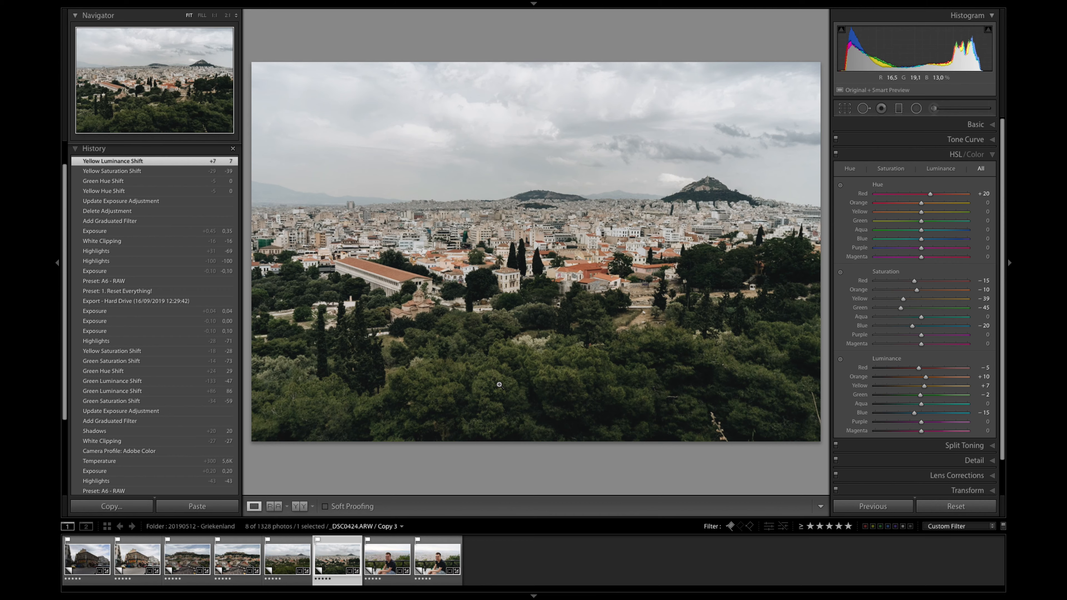
# Step: View the unedited portrait of the seated man without the history and open its edited Copy 2
pyautogui.press('Right')
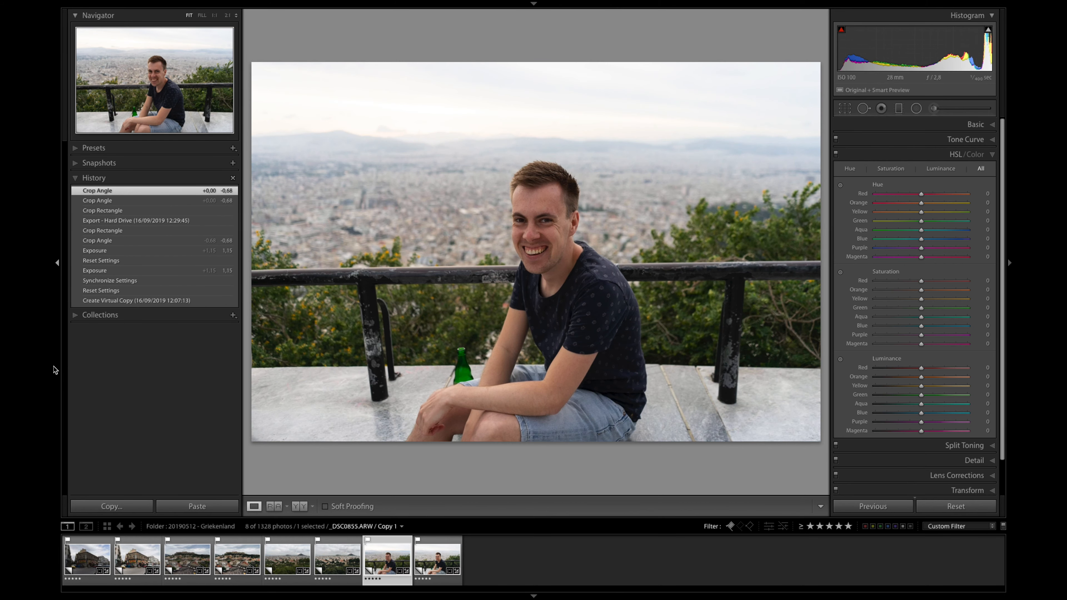
pyautogui.click(53, 370)
pyautogui.press('Right')
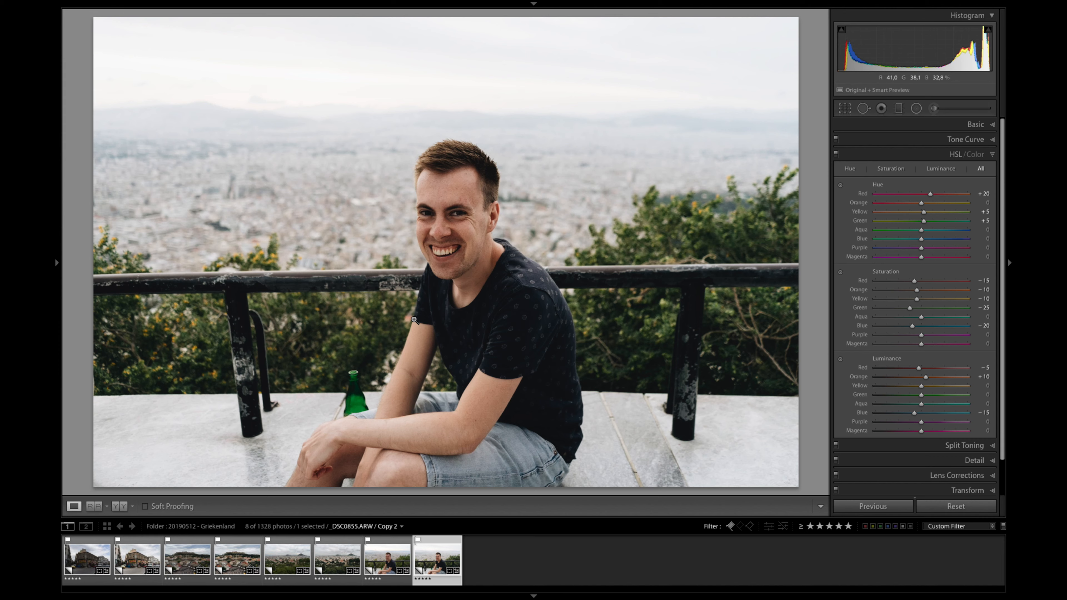
# Step: Compare the Adobe Color profile with Adobe Standard on the portrait and apply Adobe Color
pyautogui.click(945, 124)
pyautogui.click(895, 156)
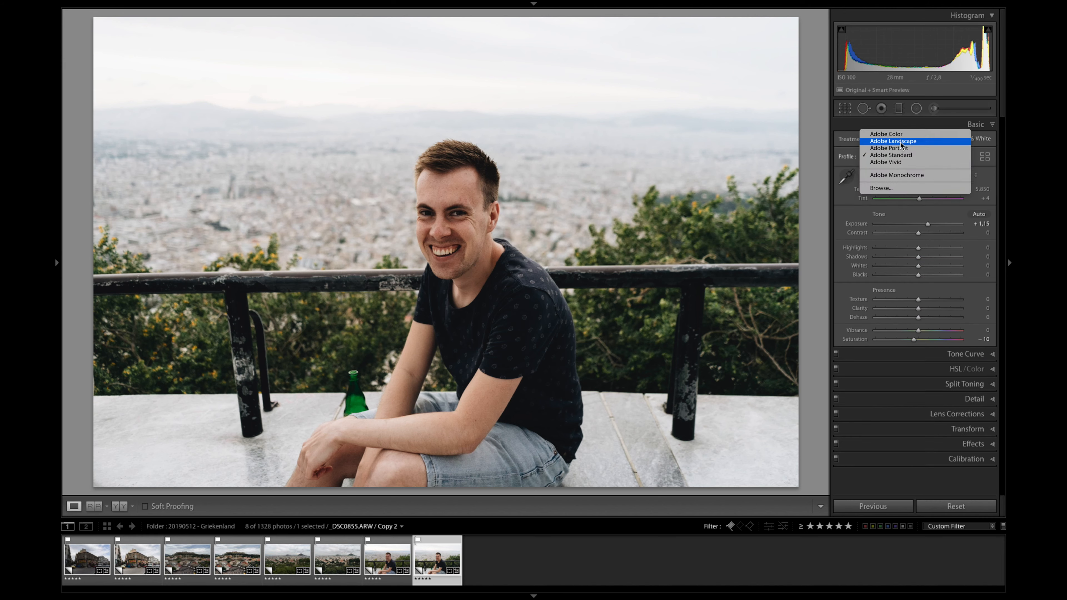
pyautogui.click(894, 134)
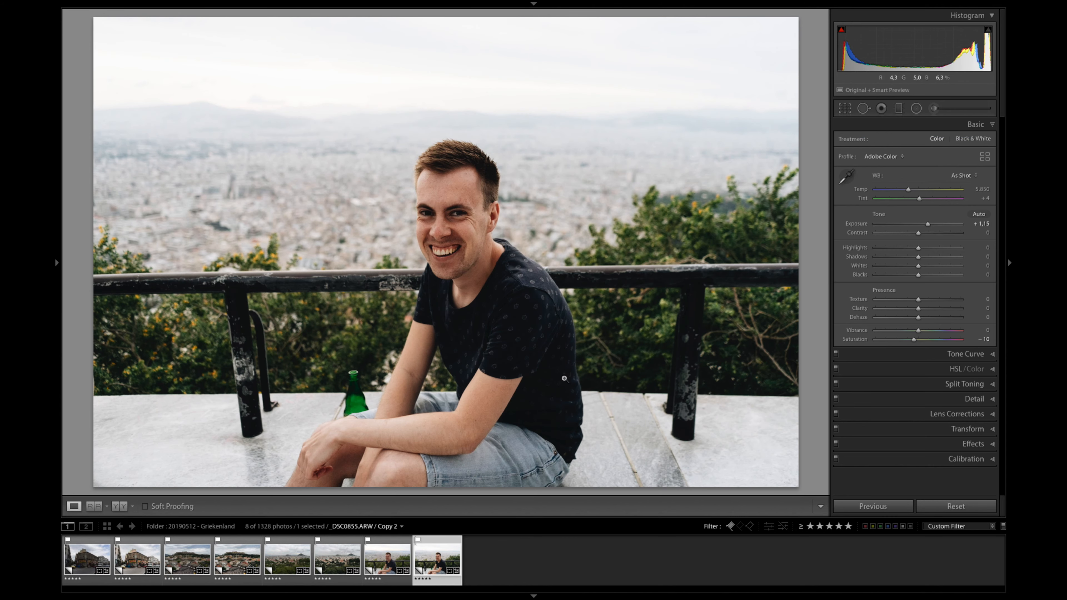
pyautogui.hotkey('ctrl', 'z')
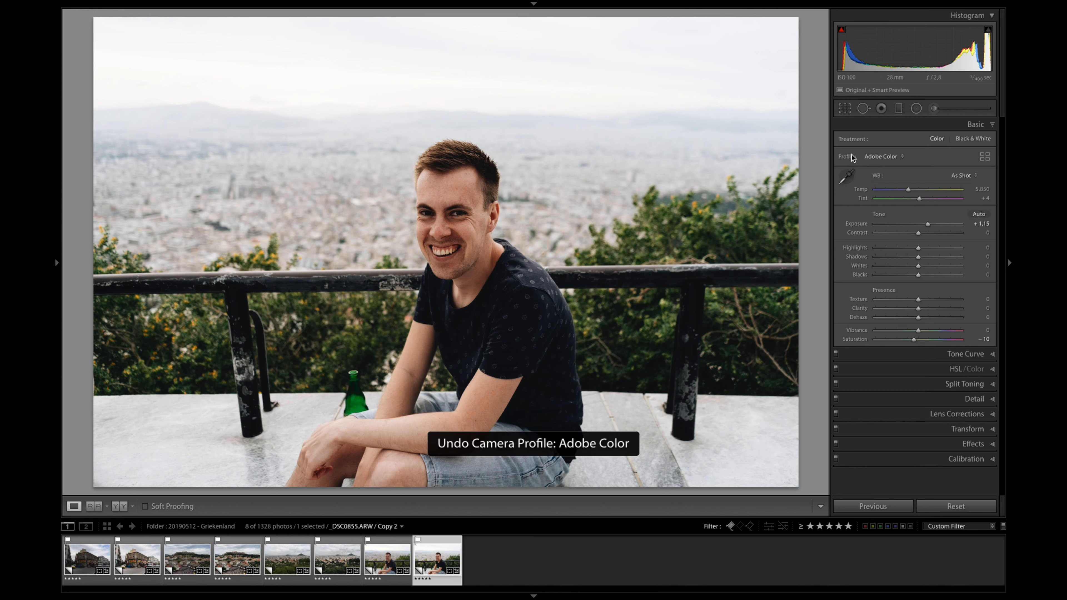
pyautogui.click(887, 156)
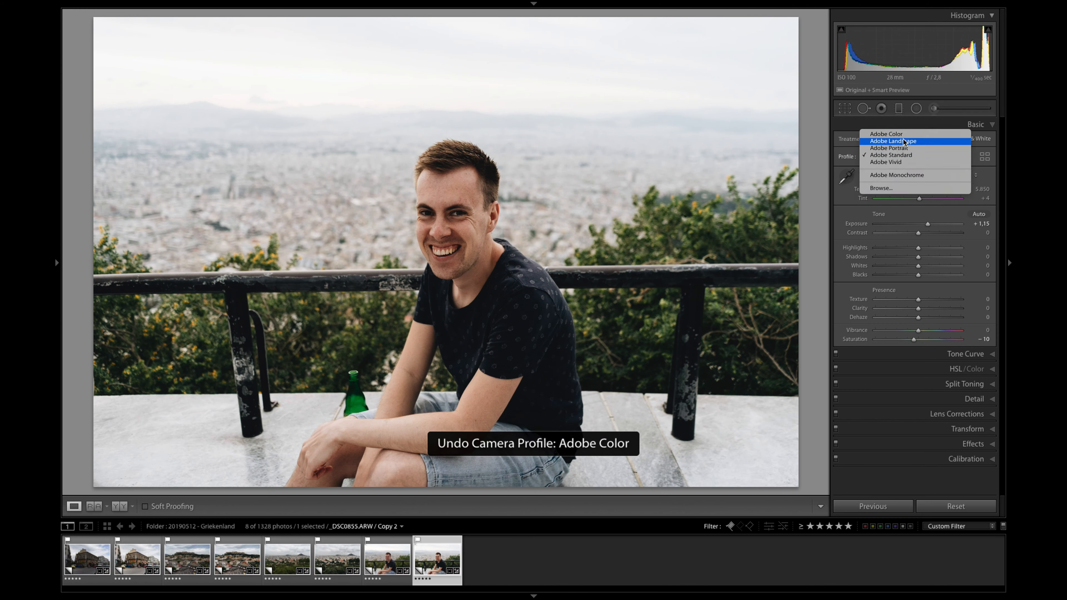
pyautogui.click(909, 134)
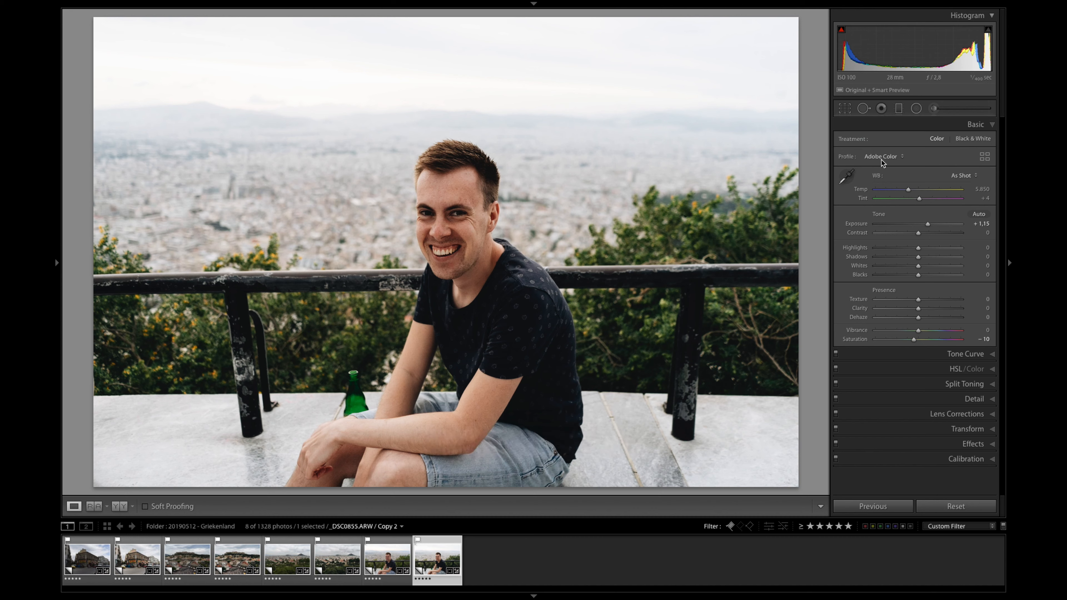
# Step: Set the portrait's white balance Temp to 6000 and reset its Saturation to 0
pyautogui.hotkey('shift', 'Up')
pyautogui.hotkey('shift', 'Up')
pyautogui.press('Down')
pyautogui.press('Down')
pyautogui.press('Down')
pyautogui.hotkey('ctrl', 'z')
pyautogui.click(860, 341)
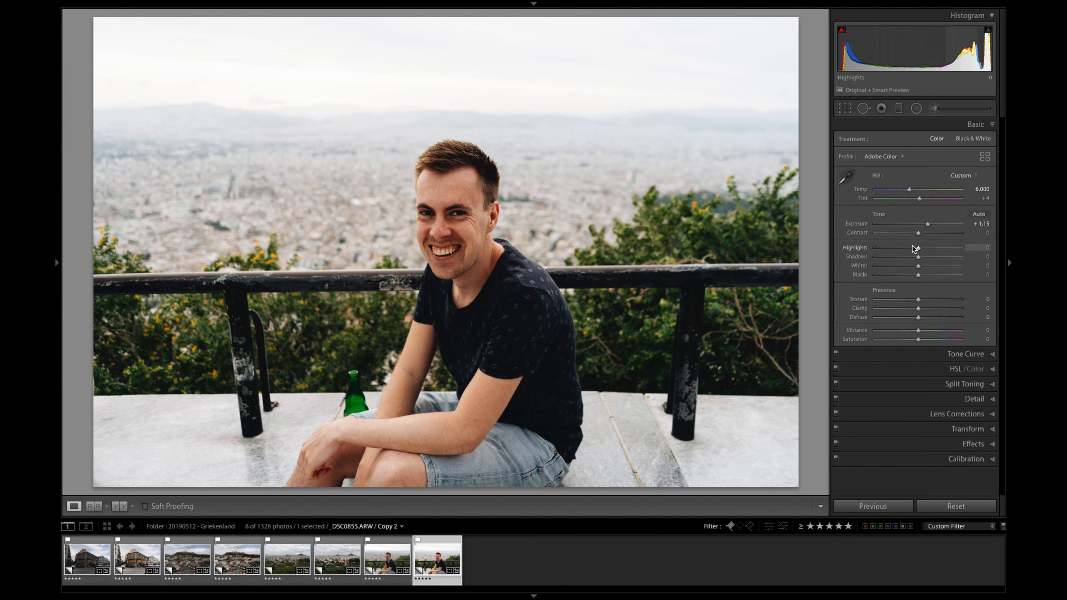
# Step: Set Highlights to −40, Shadows to +34, Whites to −26 and Exposure to +1.45 on the portrait
pyautogui.moveTo(918, 248); pyautogui.dragTo(906, 265)
pyautogui.moveTo(931, 224); pyautogui.dragTo(930, 225)
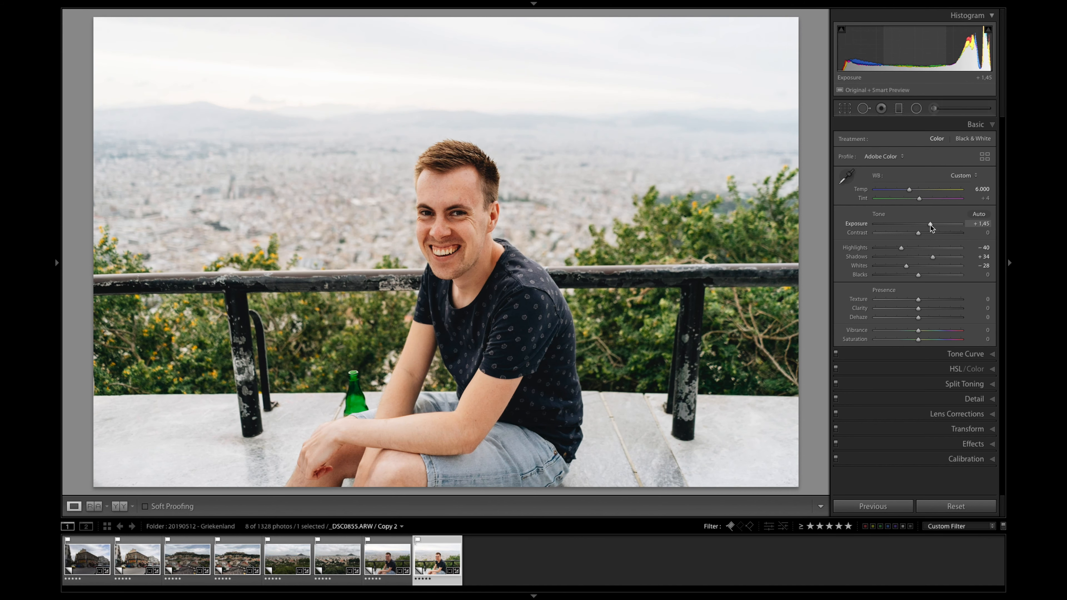
# Step: Brighten both of the man's eyes with Adjustment Brush strokes using Exposure 0.33 and Shadows 20
pyautogui.press('k')
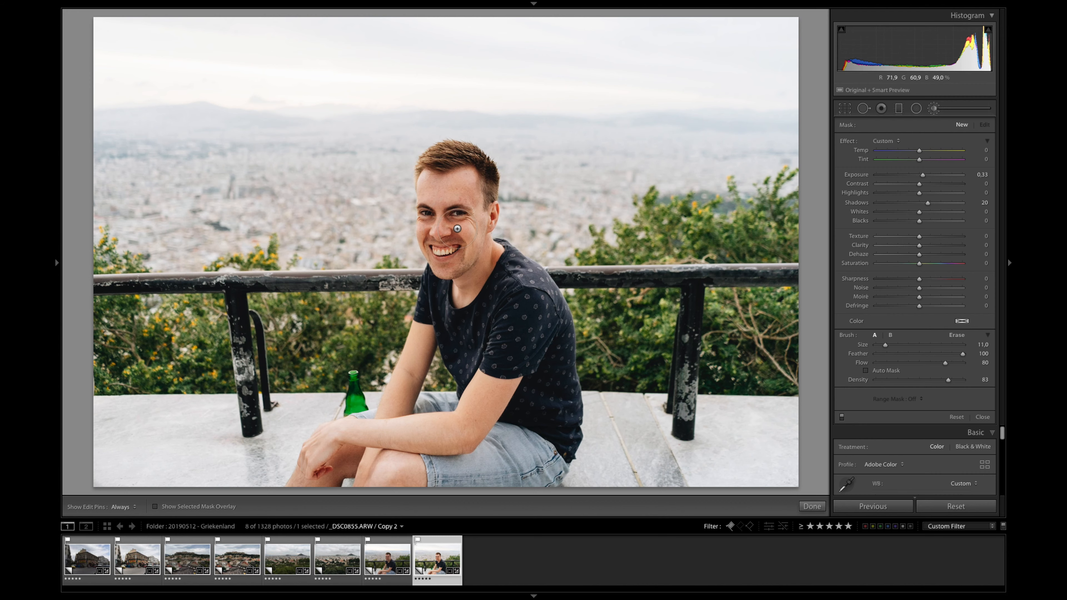
pyautogui.press('z')
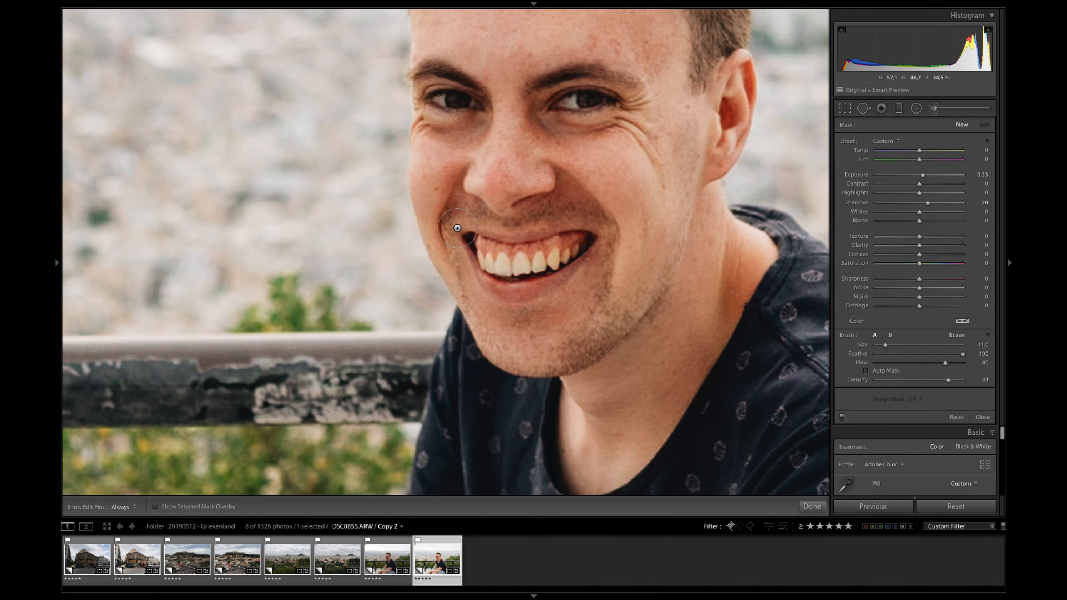
pyautogui.scroll(-5, 458, 228)
pyautogui.press('h')
pyautogui.moveTo(564, 106); pyautogui.dragTo(601, 99)
pyautogui.moveTo(480, 107)
pyautogui.mouseDown()
pyautogui.moveTo(426, 106)
pyautogui.moveTo(470, 102)
pyautogui.moveTo(437, 94)
pyautogui.moveTo(461, 94)
pyautogui.mouseUp()
pyautogui.press('k')
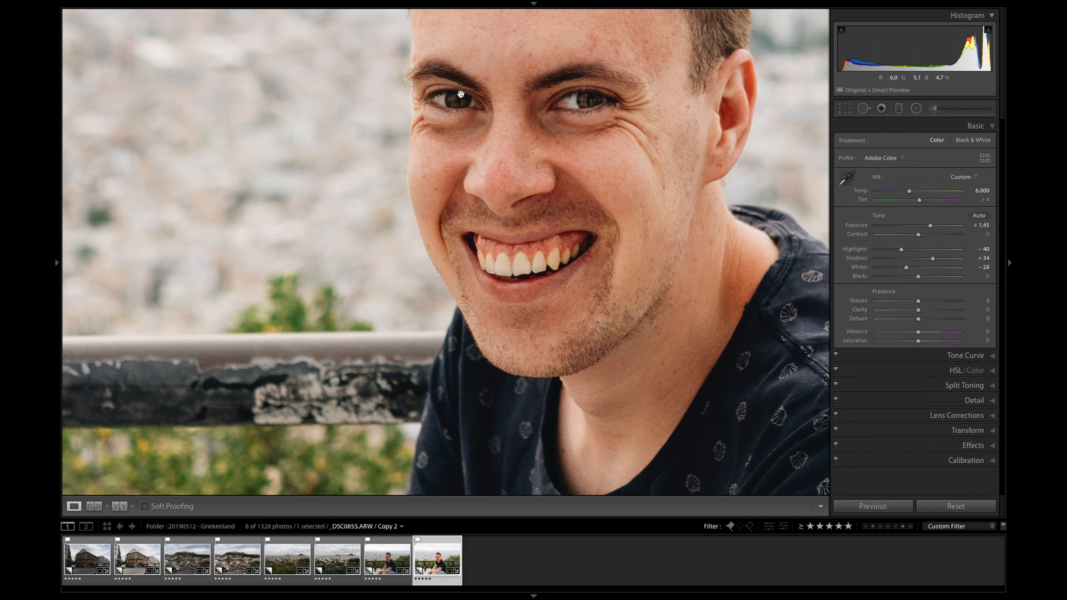
# Step: Compare the edited portrait with its before state and with Copy 1
pyautogui.click(461, 94)
pyautogui.press('\\')
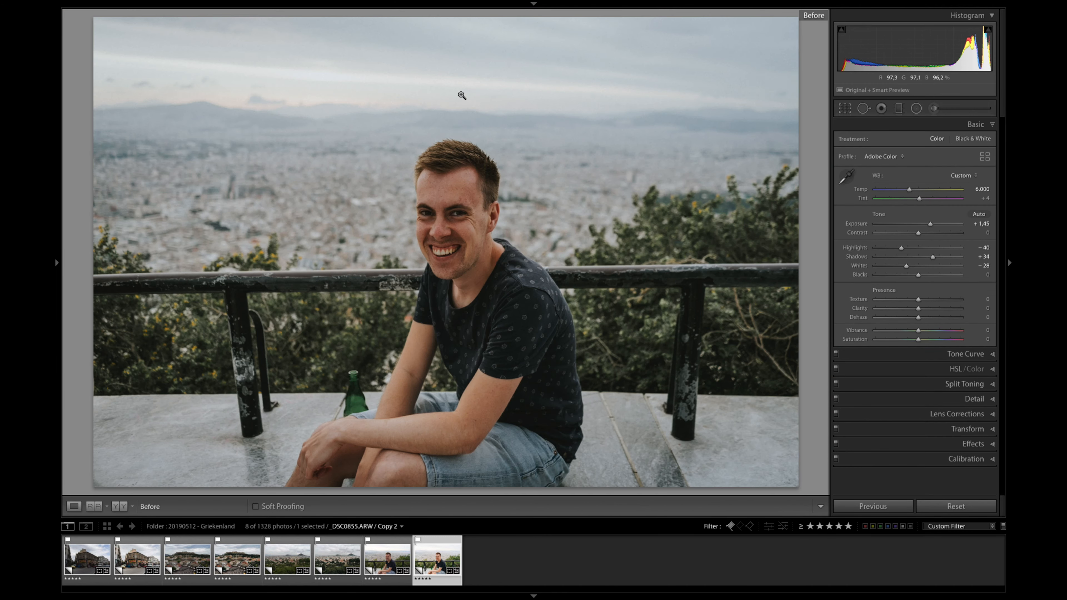
pyautogui.press('\\')
pyautogui.press('Left')
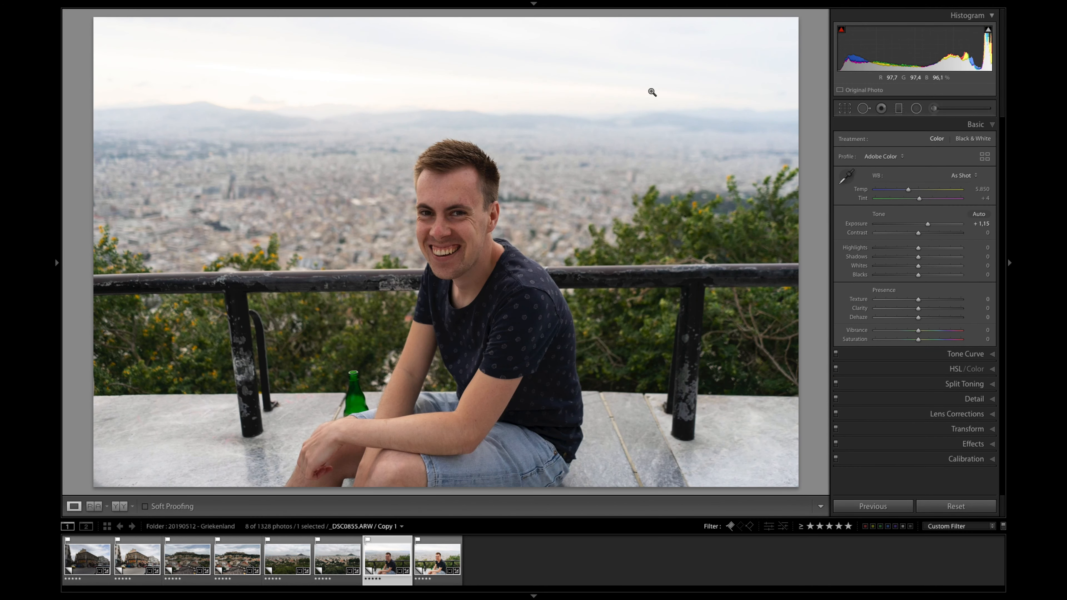
pyautogui.press('Right')
pyautogui.press('Left')
pyautogui.press('Right')
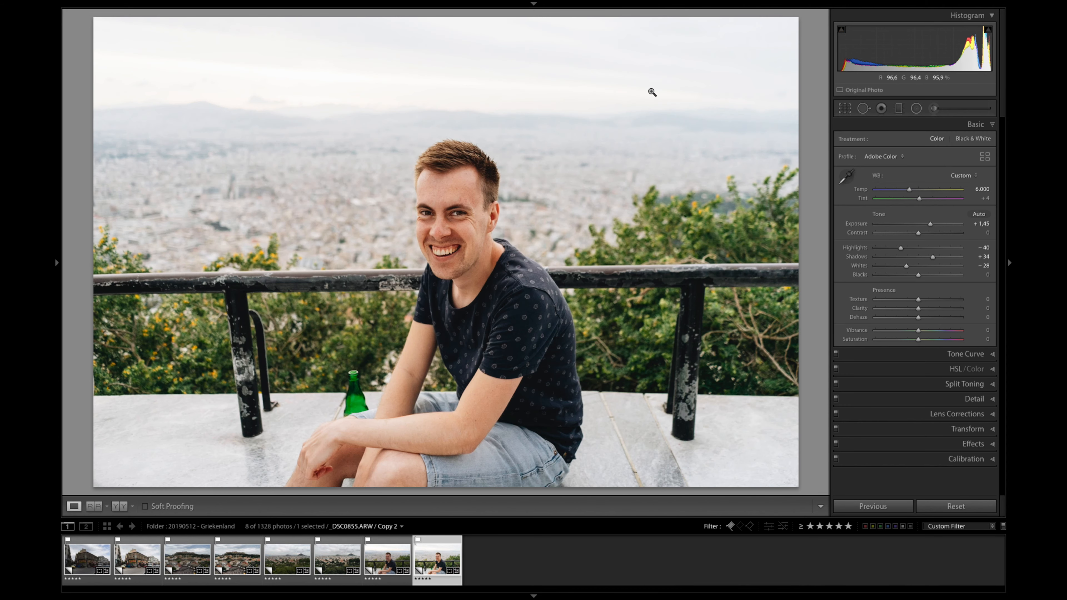
pyautogui.press('Left')
pyautogui.press('Right')
# Step: Set the portrait's post-crop vignetting Amount to −20
pyautogui.click(965, 448)
pyautogui.hotkey('shift', 'Down')
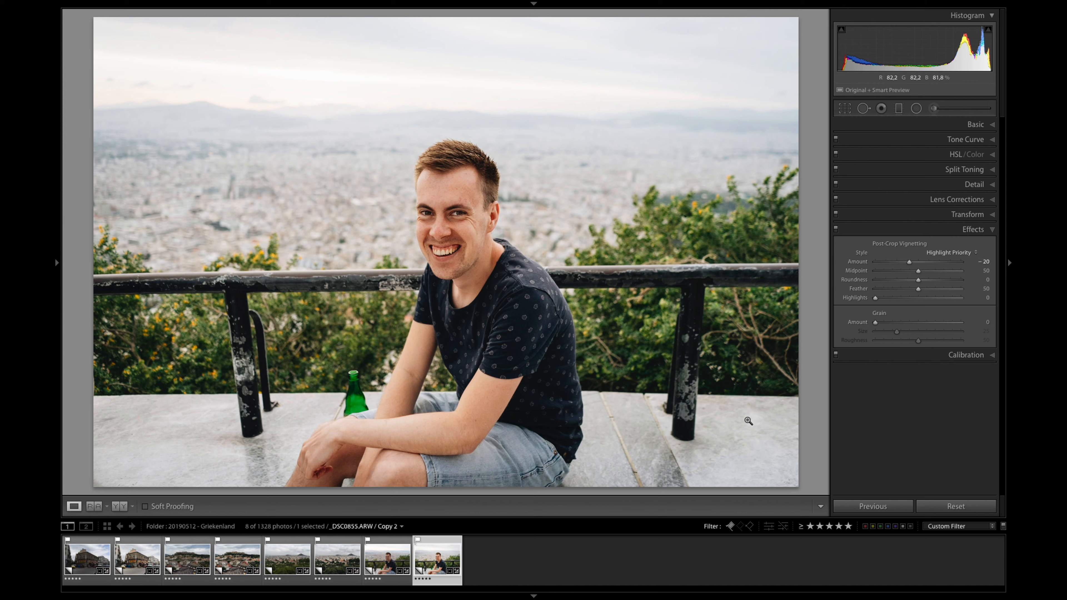
# Step: Raise the skin tones' HSL saturation by targeting the forehead, bringing Orange to 0 and Red to −11
pyautogui.click(975, 125)
pyautogui.click(962, 368)
pyautogui.click(841, 236)
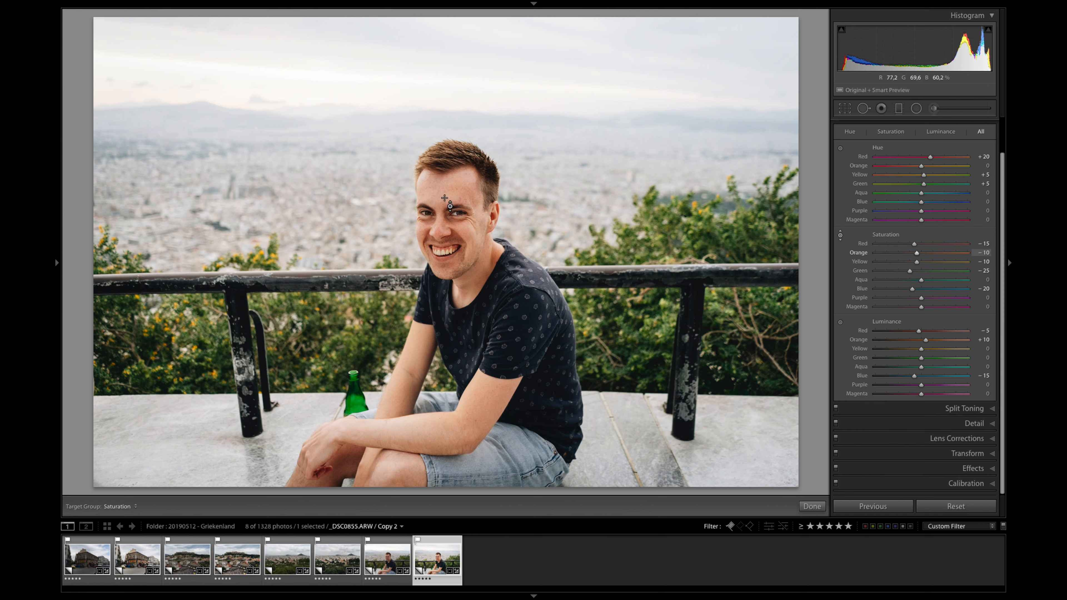
pyautogui.moveTo(449, 194)
pyautogui.mouseDown()
pyautogui.moveTo(450, 202)
pyautogui.moveTo(444, 195)
pyautogui.mouseUp()
# Step: Compare the face close up before and after the orange saturation shift using the history states
pyautogui.click(55, 313)
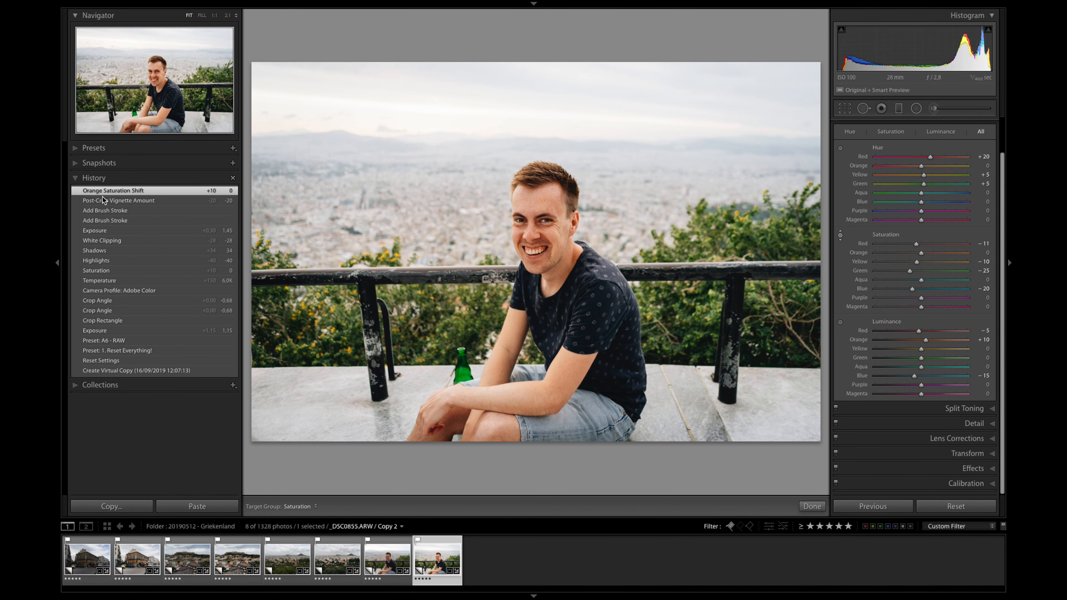
pyautogui.press('z')
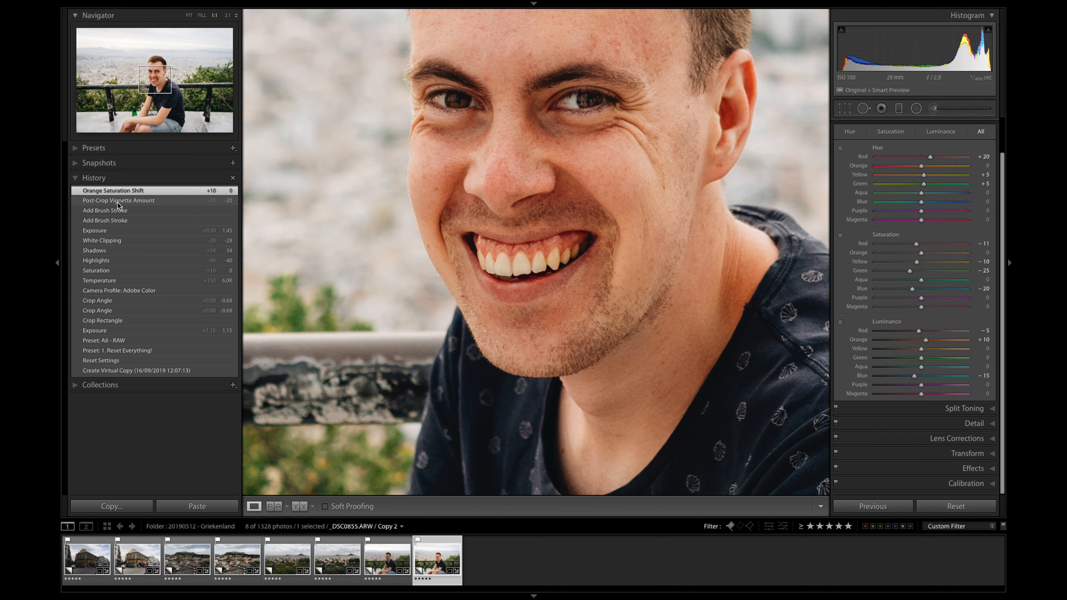
pyautogui.click(118, 202)
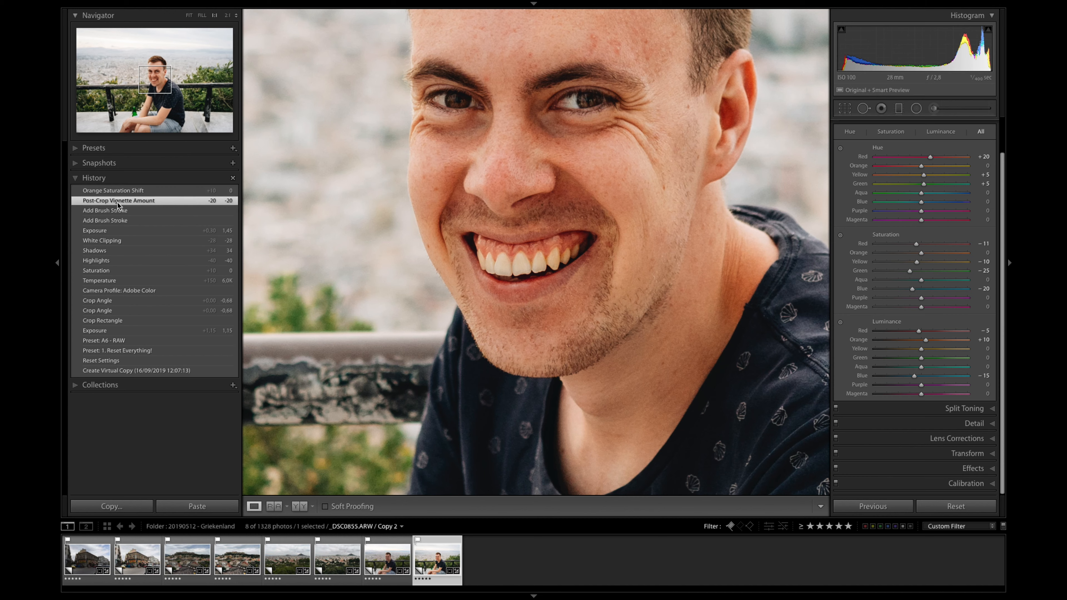
pyautogui.click(132, 194)
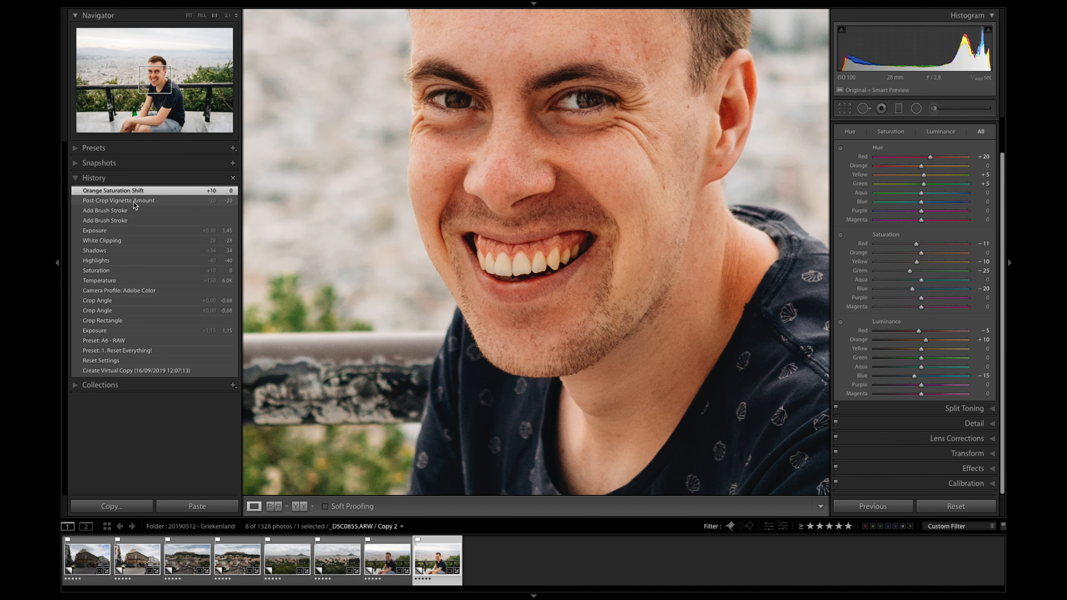
pyautogui.click(144, 201)
pyautogui.click(147, 194)
pyautogui.press('z')
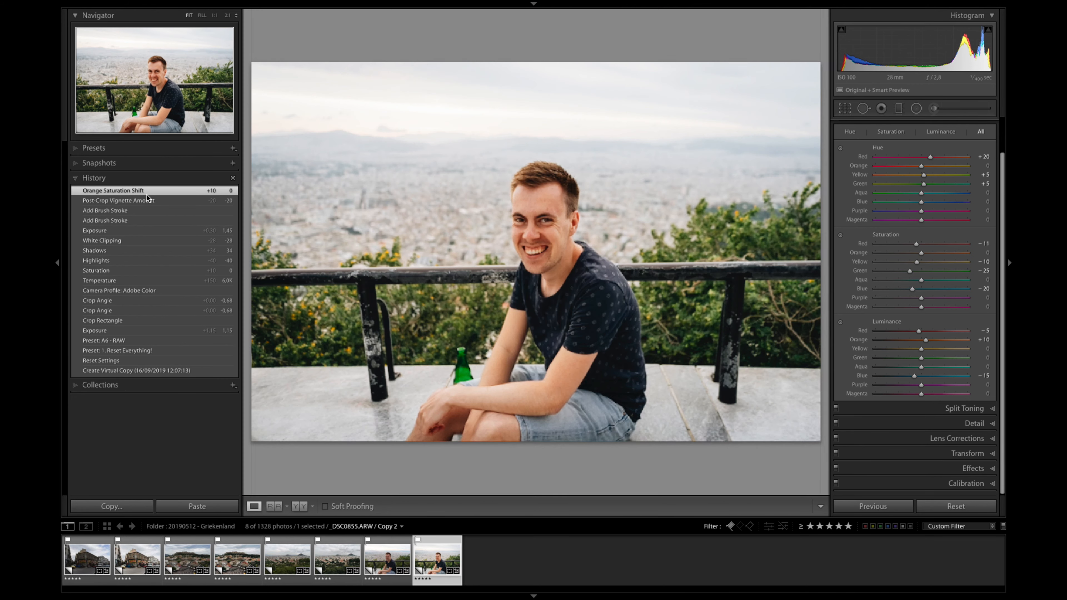
pyautogui.click(54, 220)
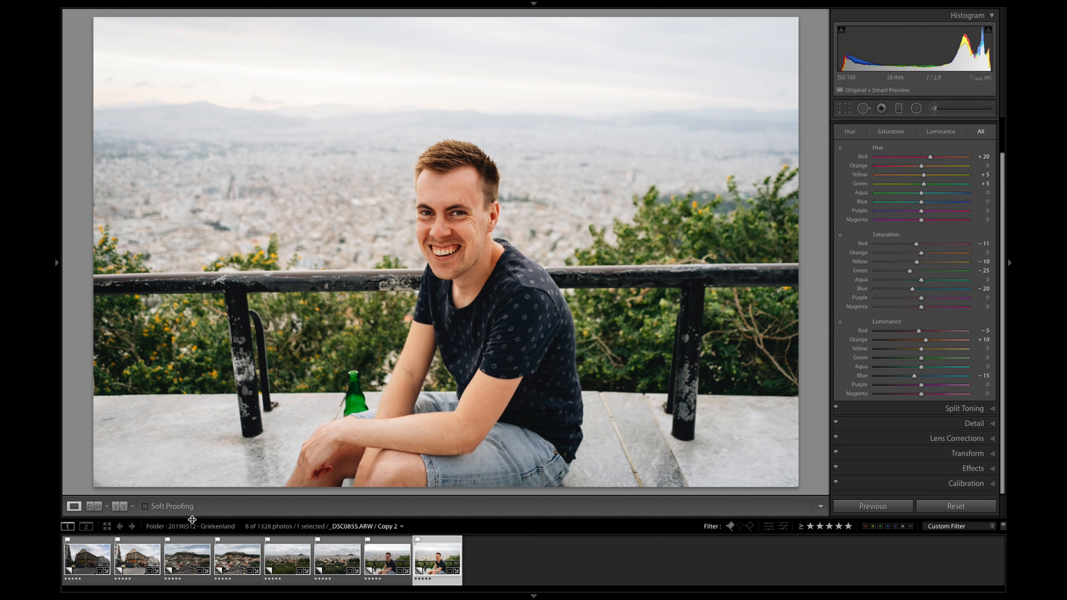
# Step: Review the edited street corner, Acropolis and city panorama copies one after another
pyautogui.click(137, 559)
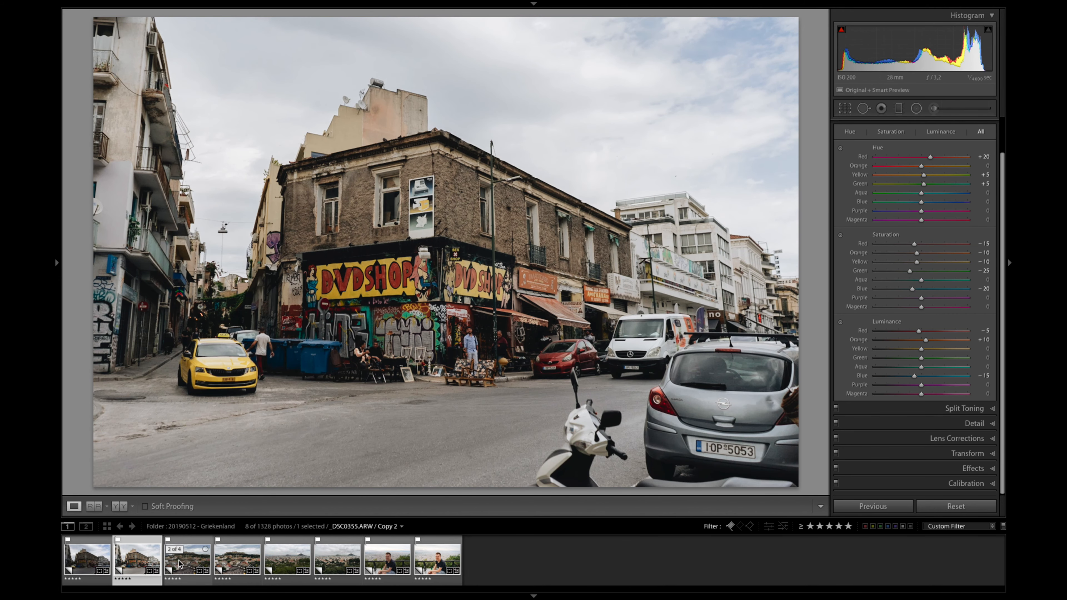
pyautogui.click(239, 559)
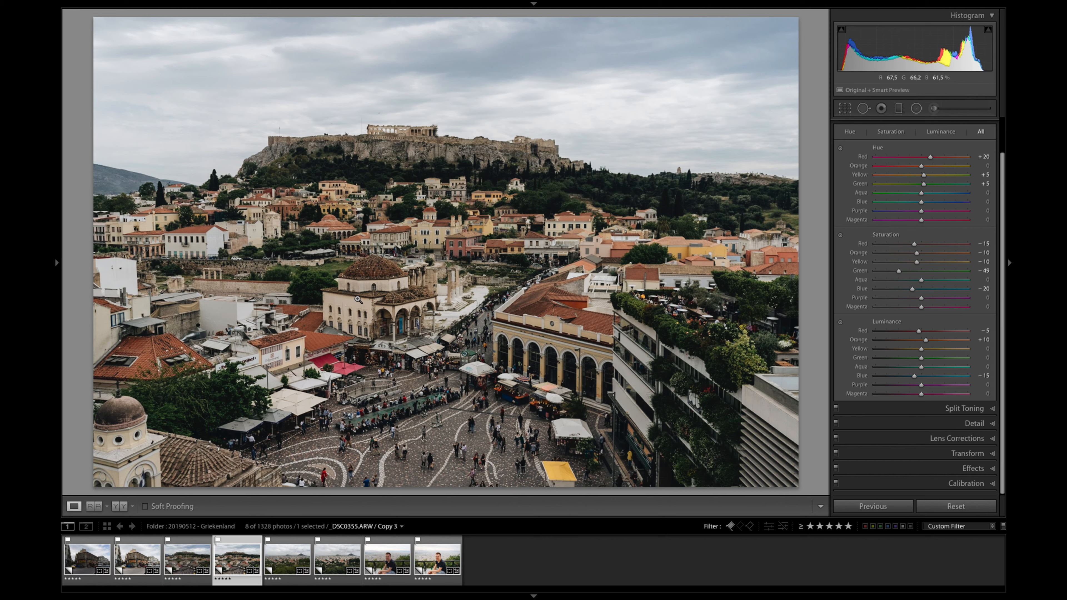
pyautogui.hotkey('ctrl', '1')
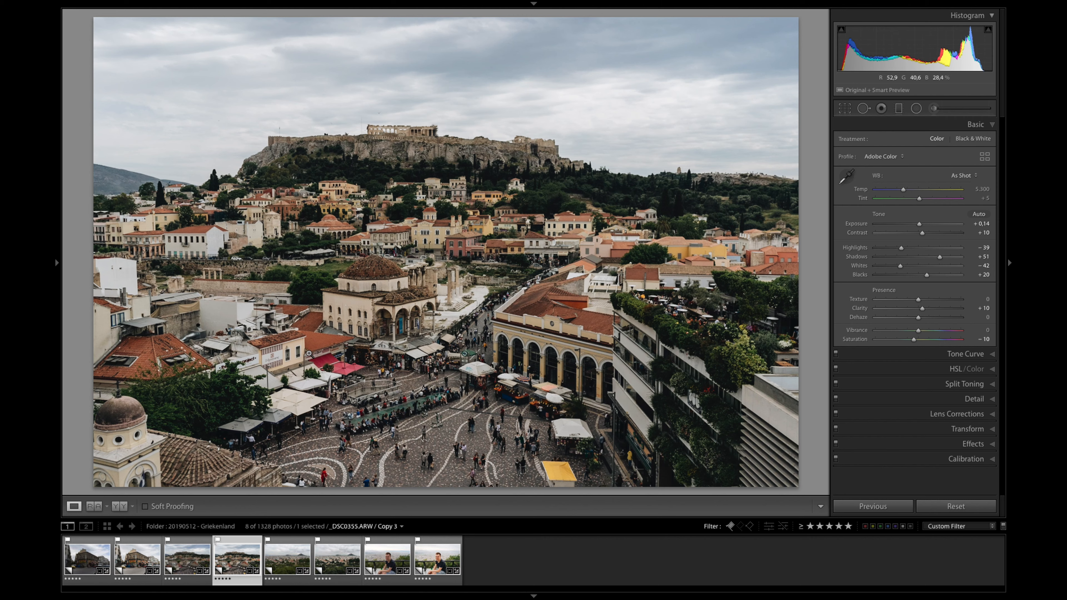
pyautogui.click(331, 559)
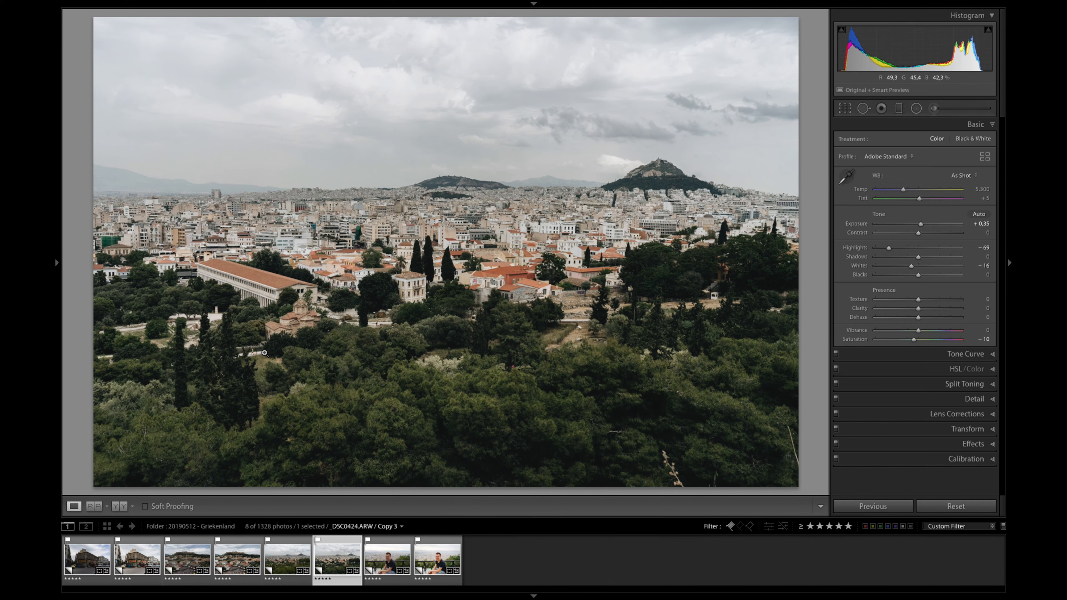
# Step: Return to the portrait's edited Copy 2 and set its Exposure to +1.51
pyautogui.press('Right')
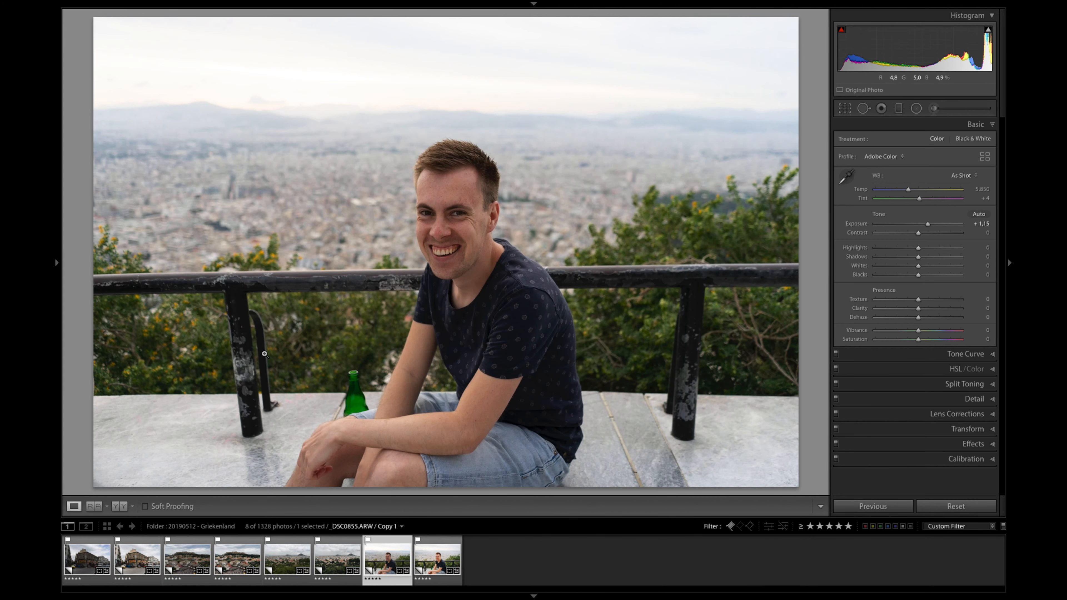
pyautogui.press('Right')
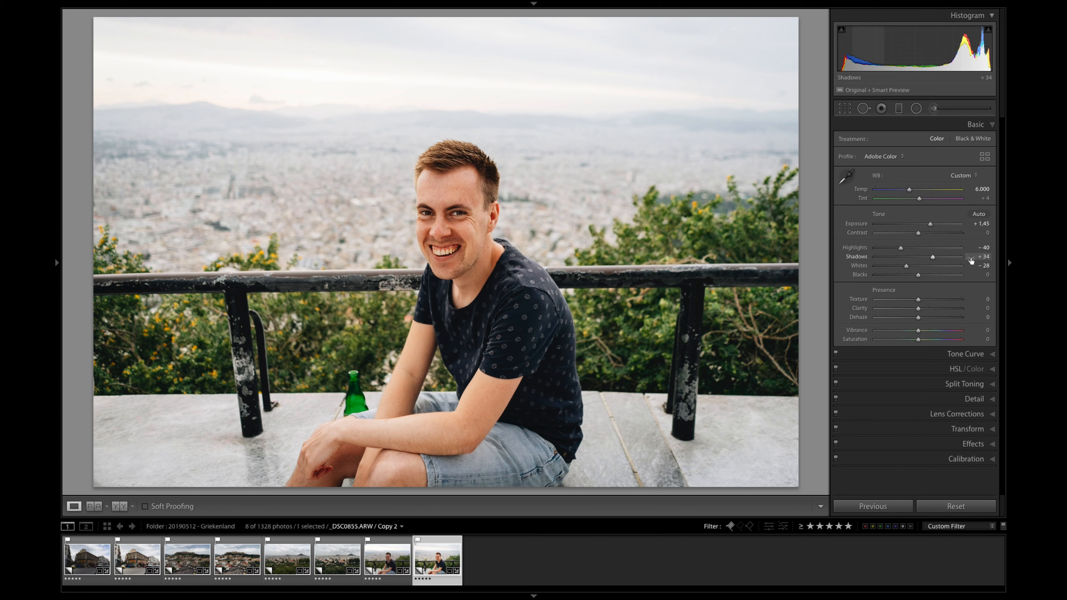
pyautogui.press('alt')
pyautogui.moveTo(934, 220); pyautogui.dragTo(935, 223)
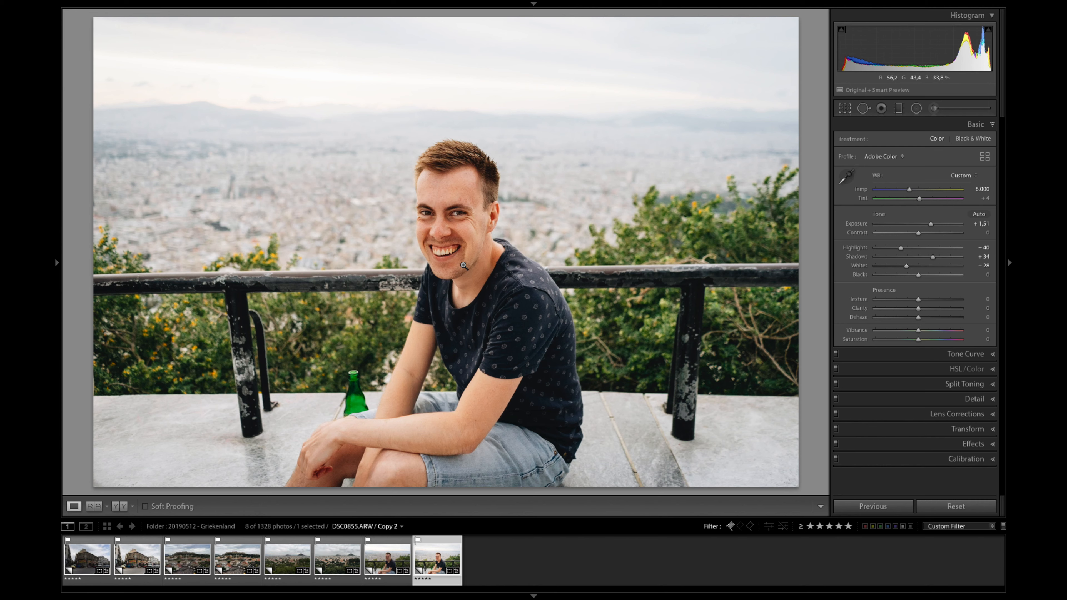
# Step: Set the portrait's HSL Green Saturation to −12 and Green Luminance to +43
pyautogui.hotkey('ctrl', '3')
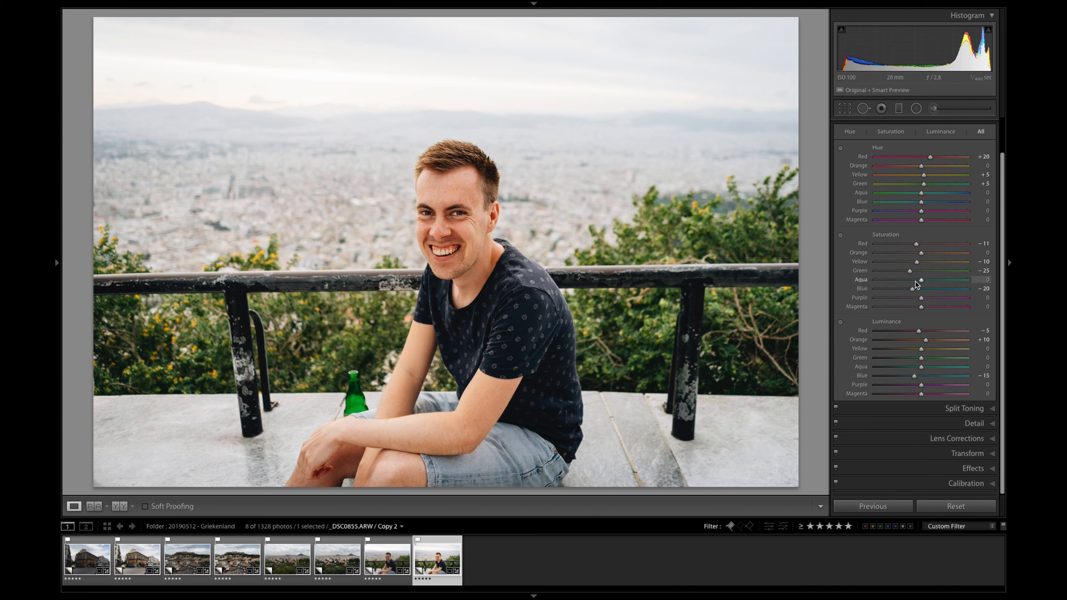
pyautogui.moveTo(907, 272); pyautogui.dragTo(900, 273)
pyautogui.hotkey('ctrl', 'z')
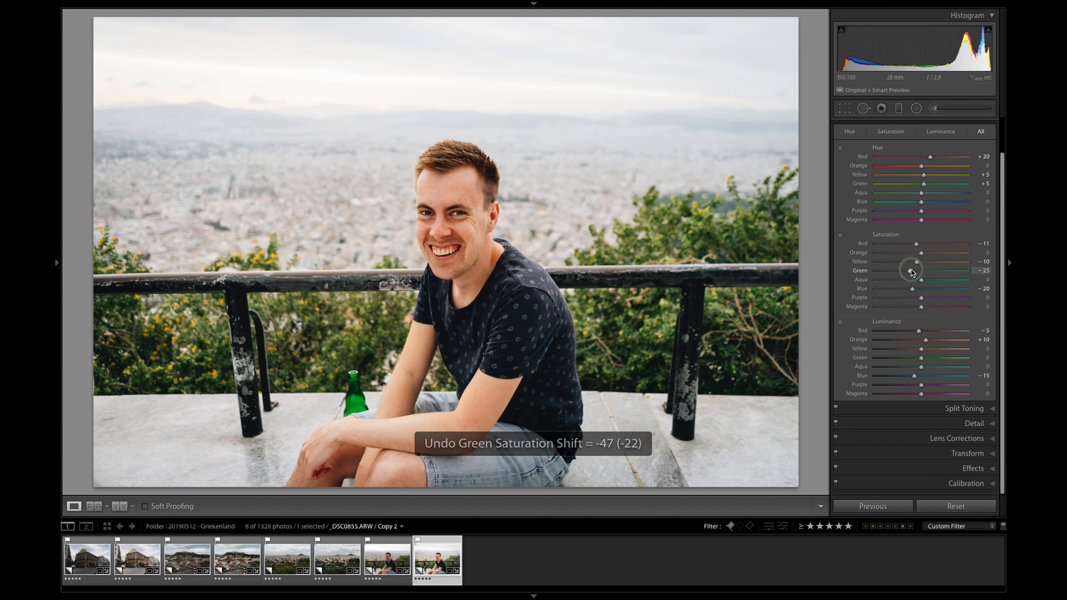
pyautogui.moveTo(904, 270); pyautogui.dragTo(911, 272)
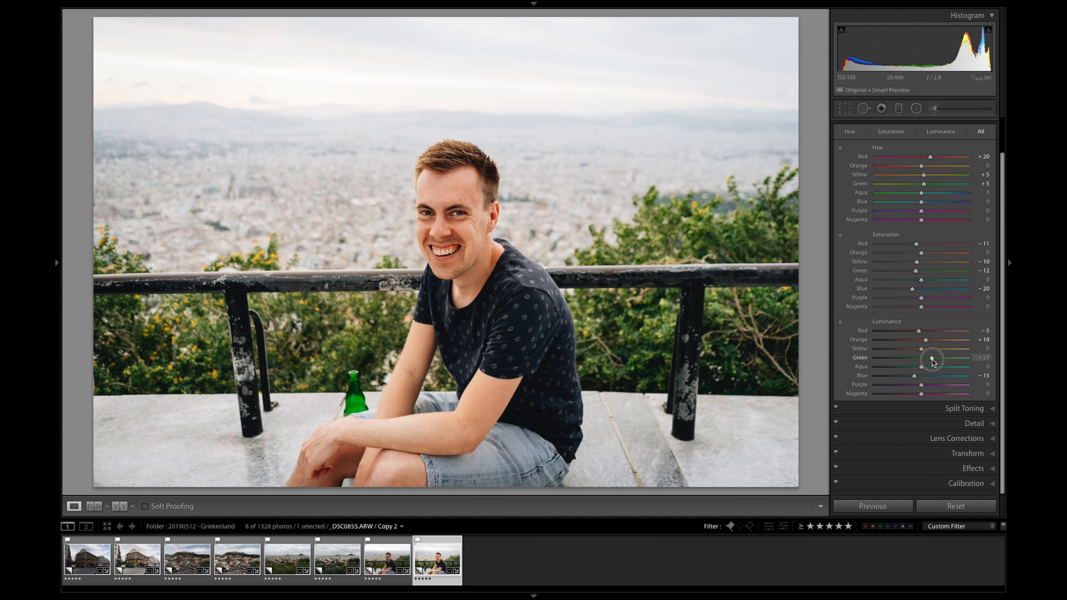
pyautogui.moveTo(921, 358)
pyautogui.mouseDown()
pyautogui.moveTo(908, 358)
pyautogui.moveTo(941, 360)
pyautogui.mouseUp()
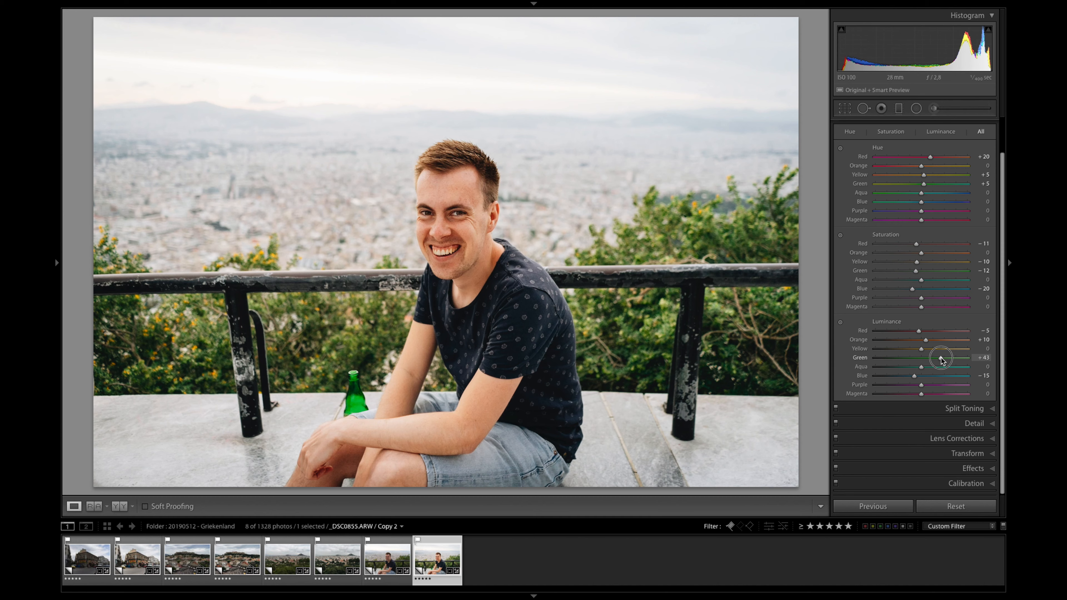